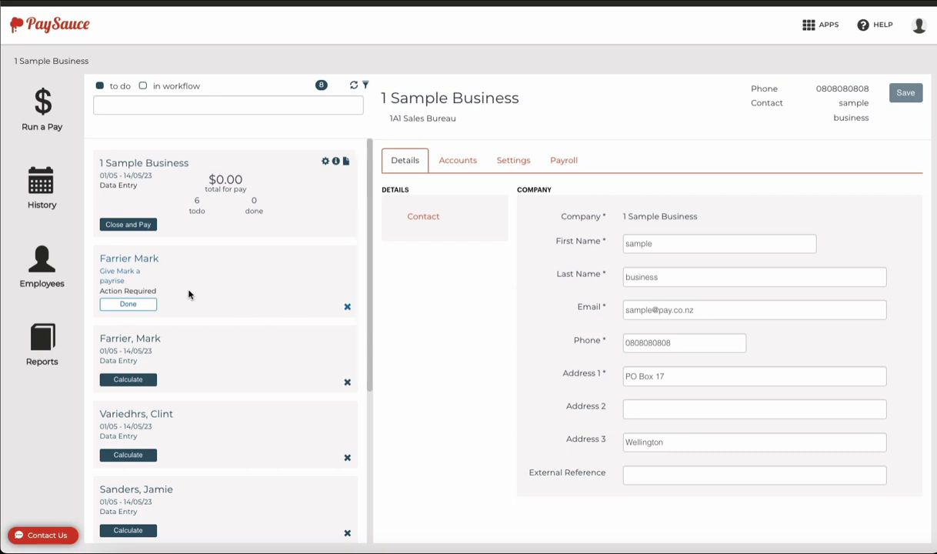
Start setting up a new employee from the employee list and proceed past the introduction.
left_click(45, 265)
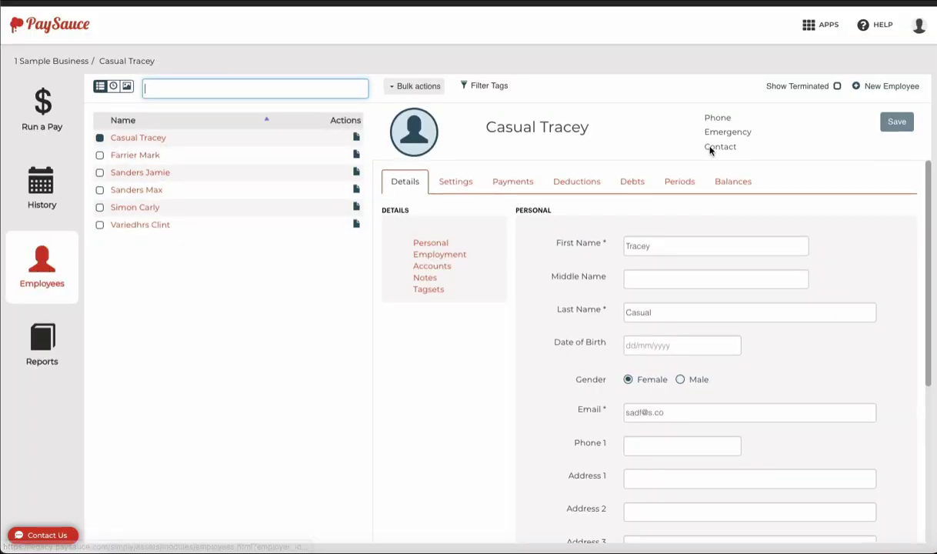
left_click(869, 89)
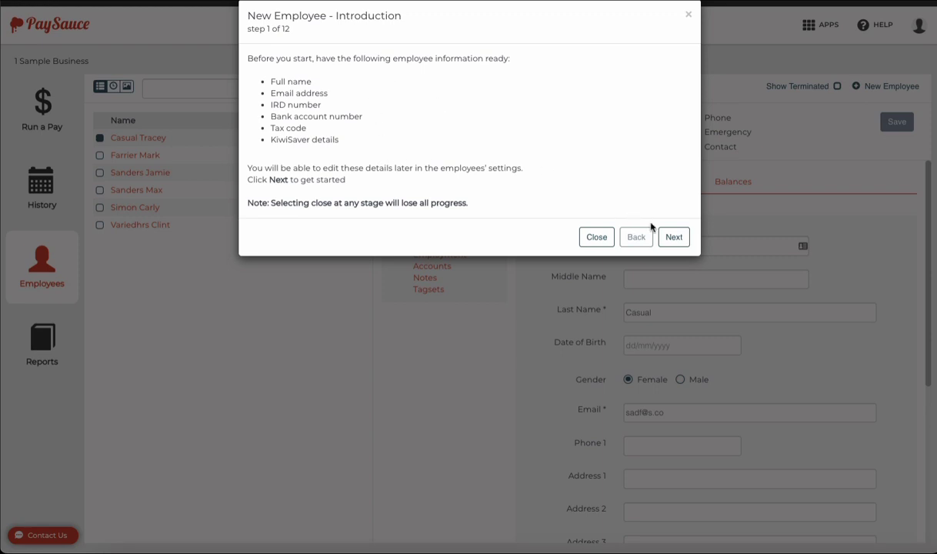
left_click(674, 238)
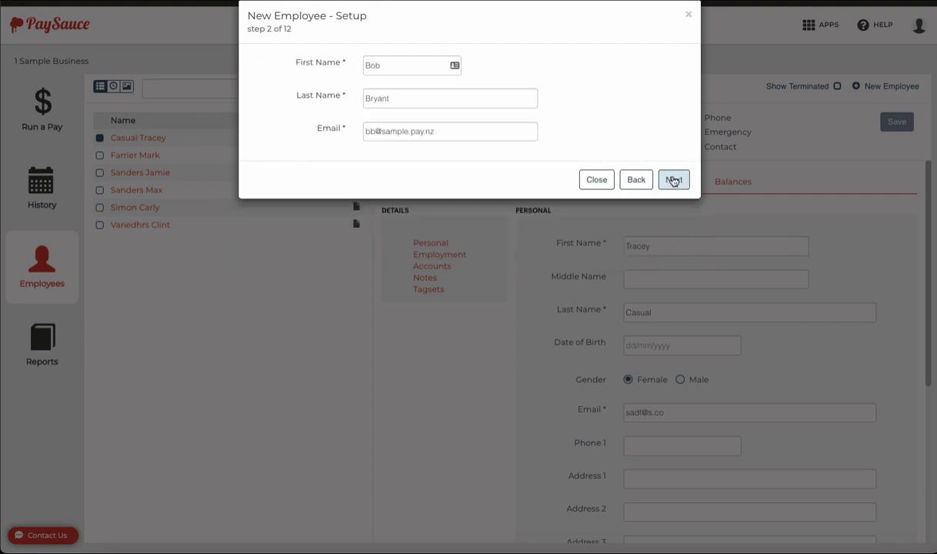
Complete the employee's name, email, IRD number and bank account, with start date 01/06/2023 and job title Team Leader.
left_click(674, 180)
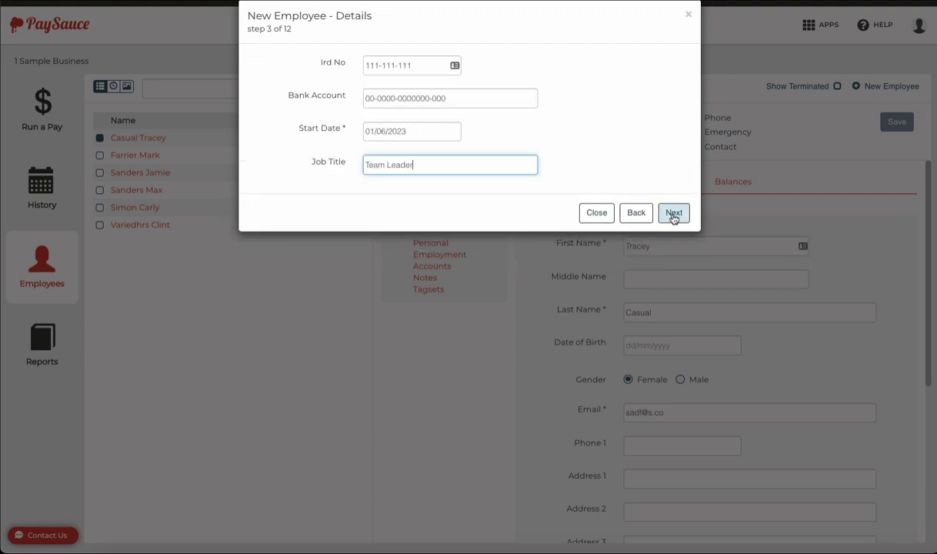
left_click(599, 163)
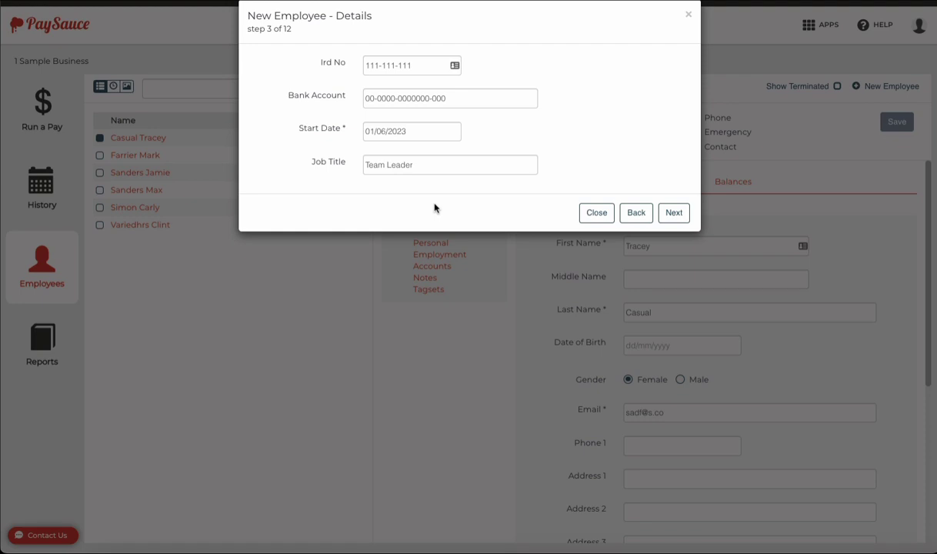
left_click(673, 215)
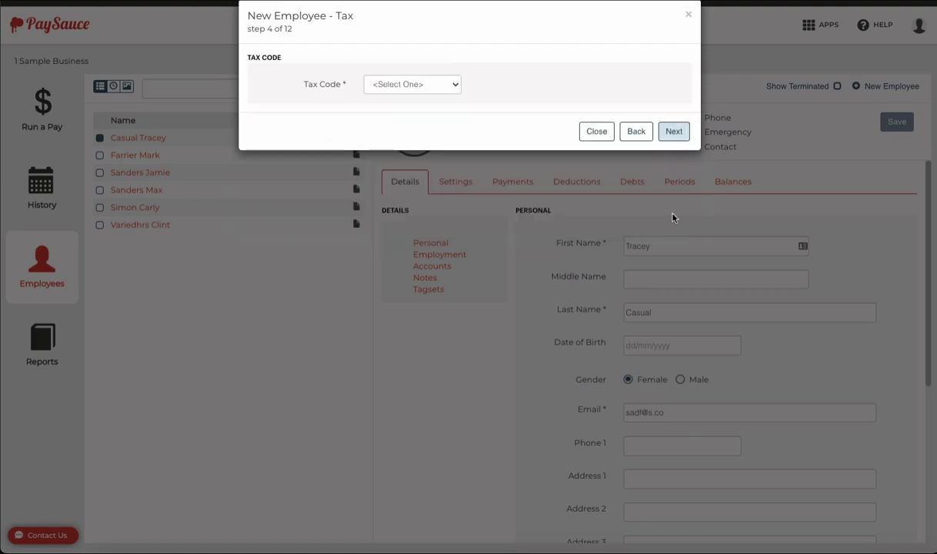
Assign tax code M to the new employee and continue to the KiwiSaver settings.
left_click(422, 92)
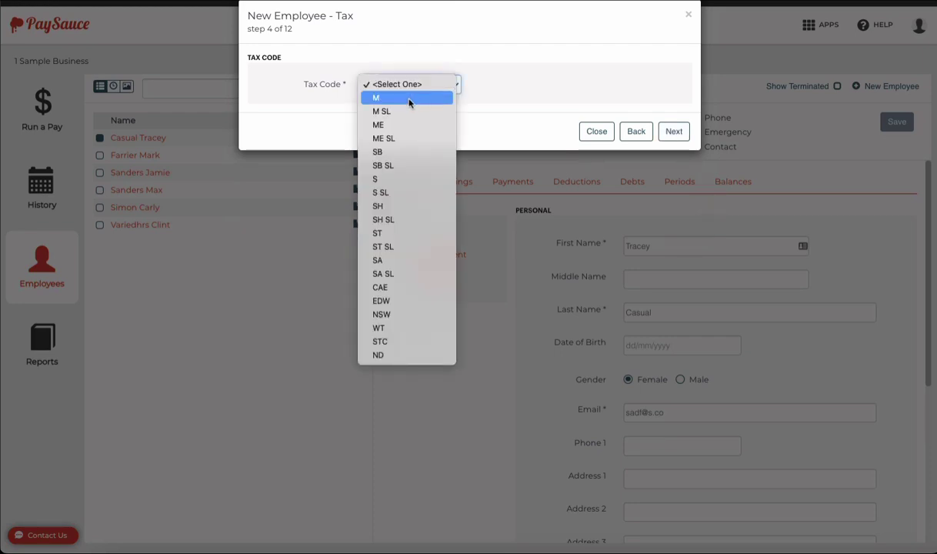
left_click(412, 98)
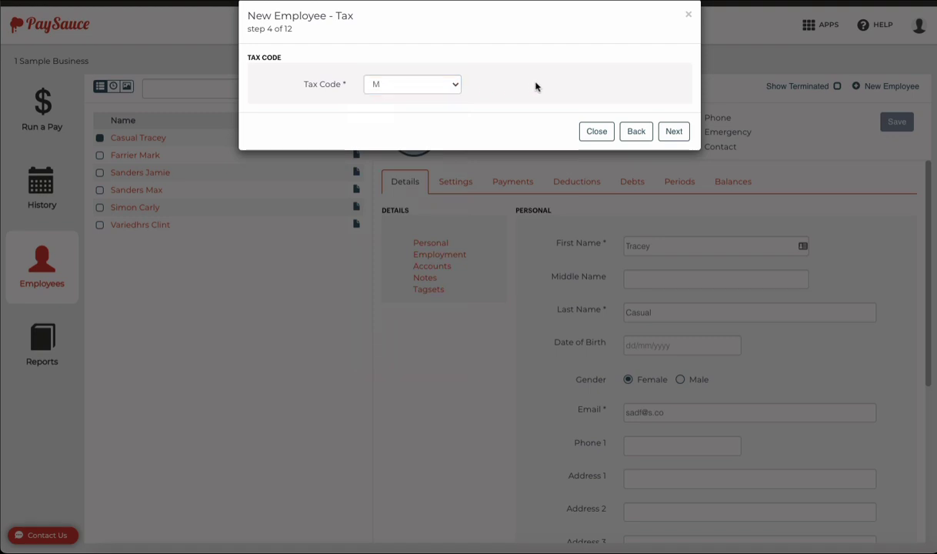
left_click(674, 131)
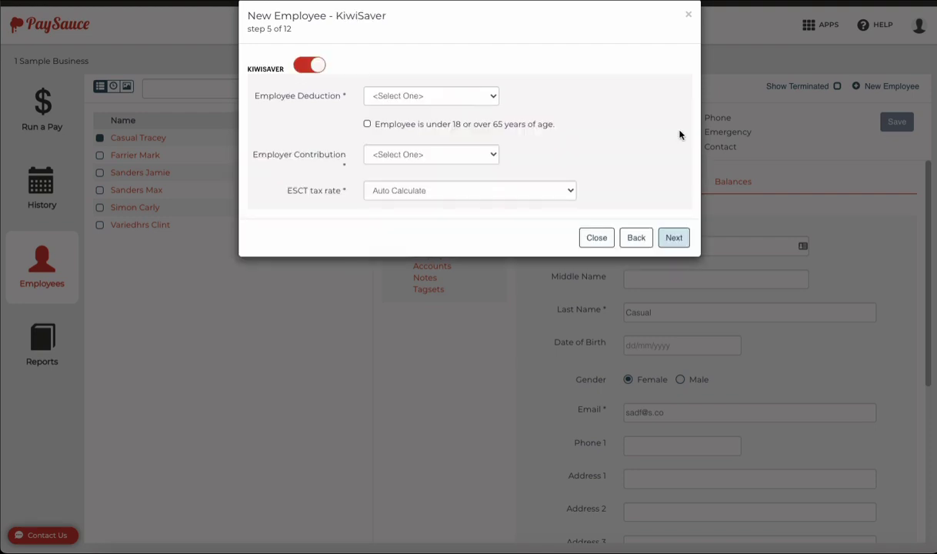
Set the KiwiSaver employee deduction to 4% and employer contribution to 3%, keep KiwiSaver enabled, and continue to the leave settings.
left_click(471, 100)
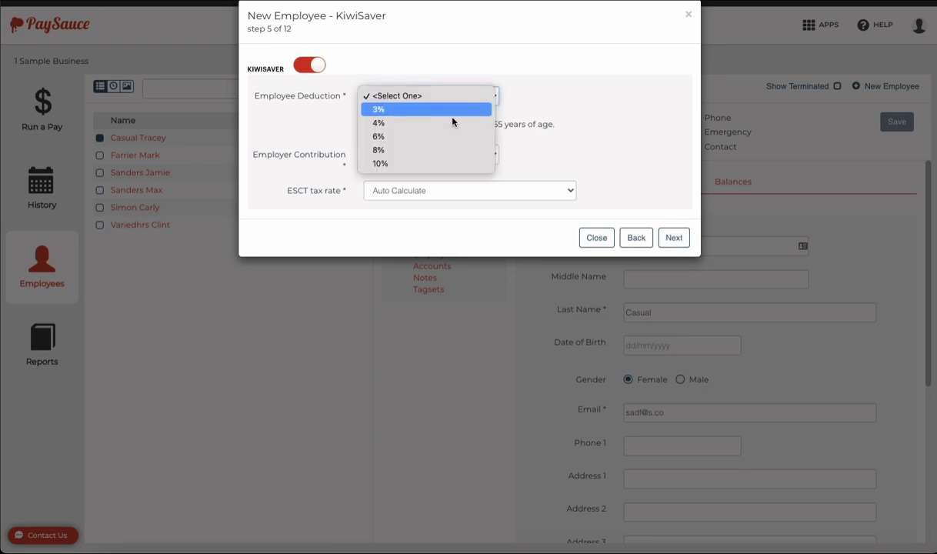
left_click(451, 123)
left_click(451, 155)
left_click(456, 169)
left_click(551, 146)
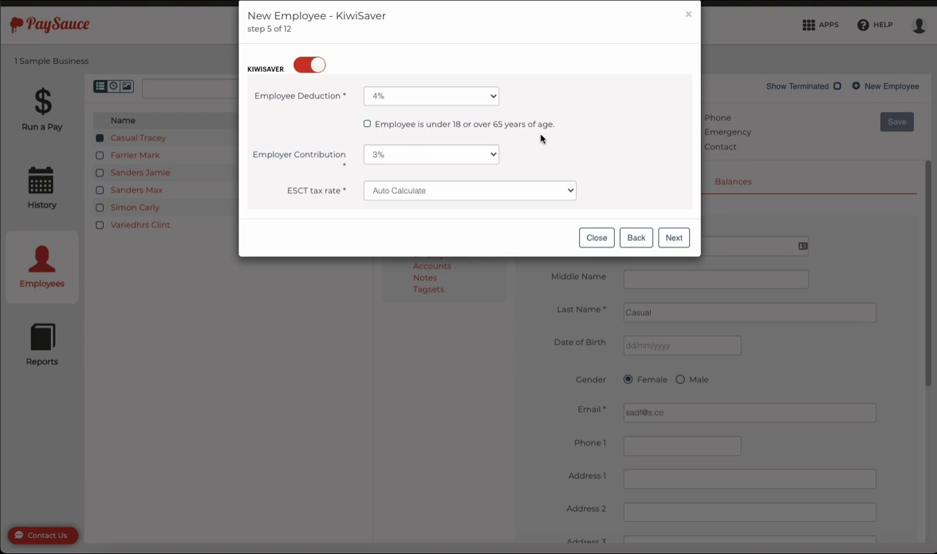
left_click(317, 70)
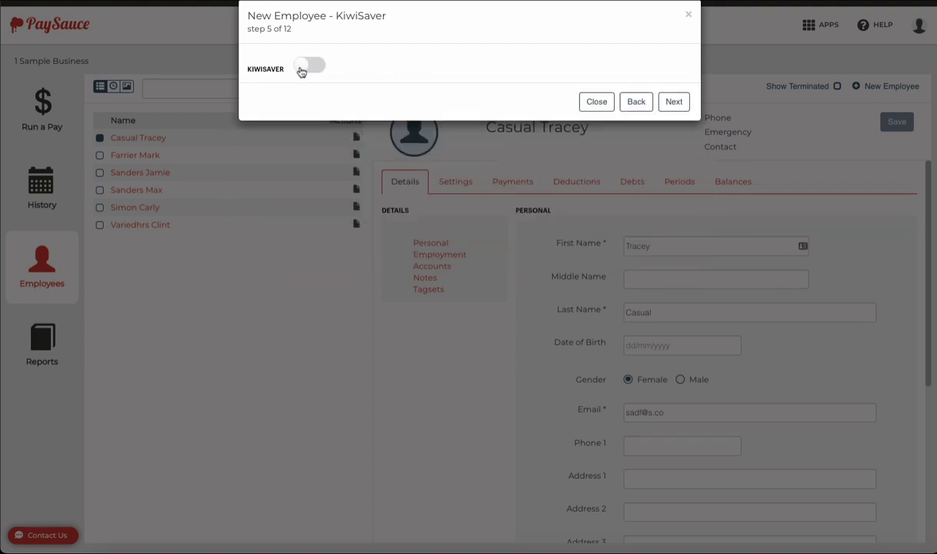
left_click(301, 69)
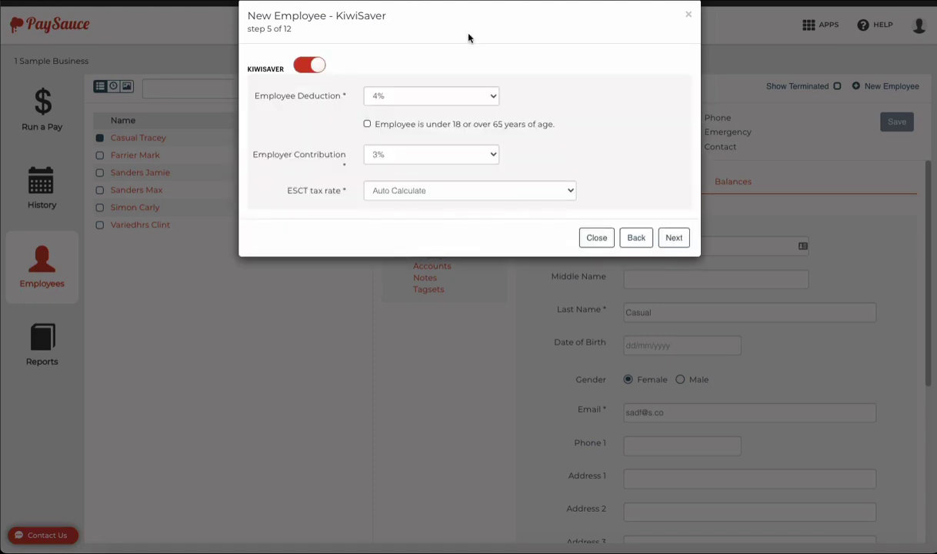
left_click(671, 237)
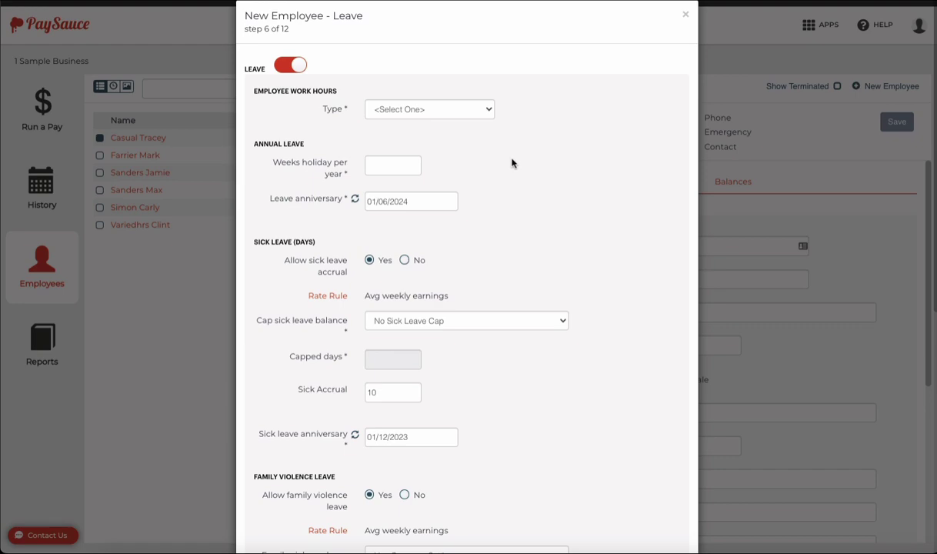
Set the work hours type to Standard Hours with 80 hours and 10 days per pay period.
scroll(513, 163, "down", 1)
scroll(512, 163, "down", 2)
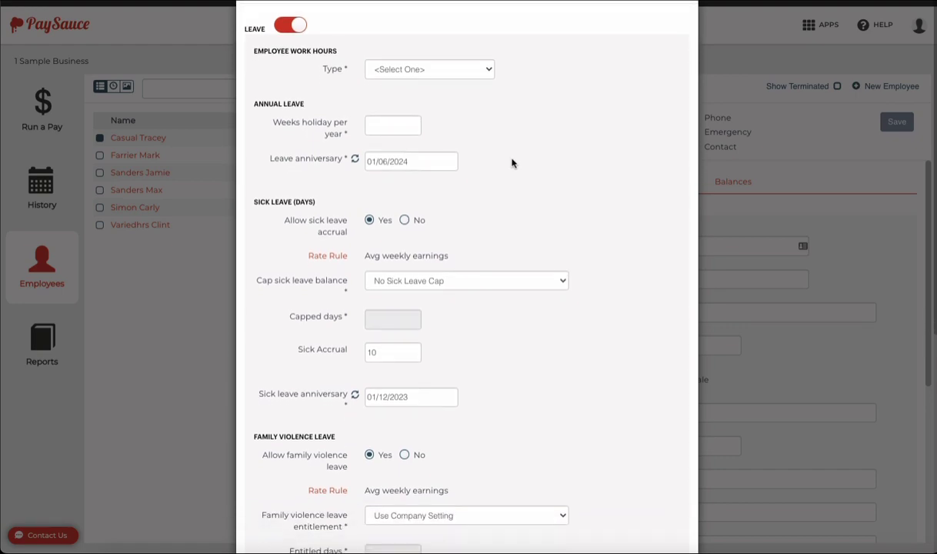
left_click(474, 73)
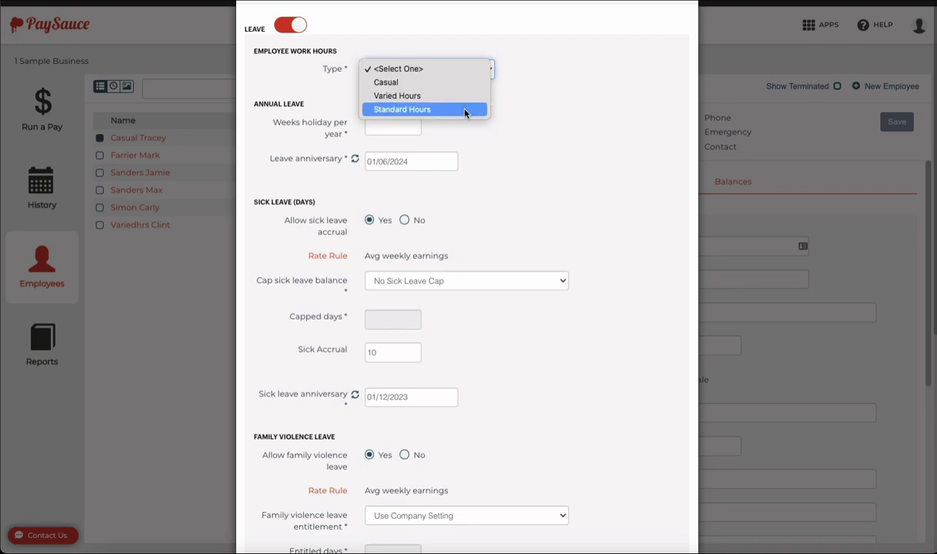
left_click(429, 110)
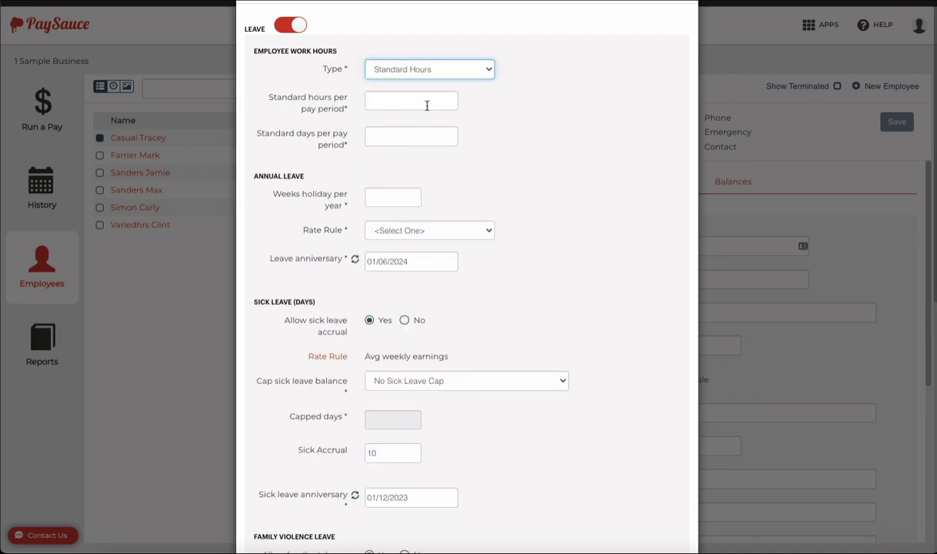
left_click(412, 101)
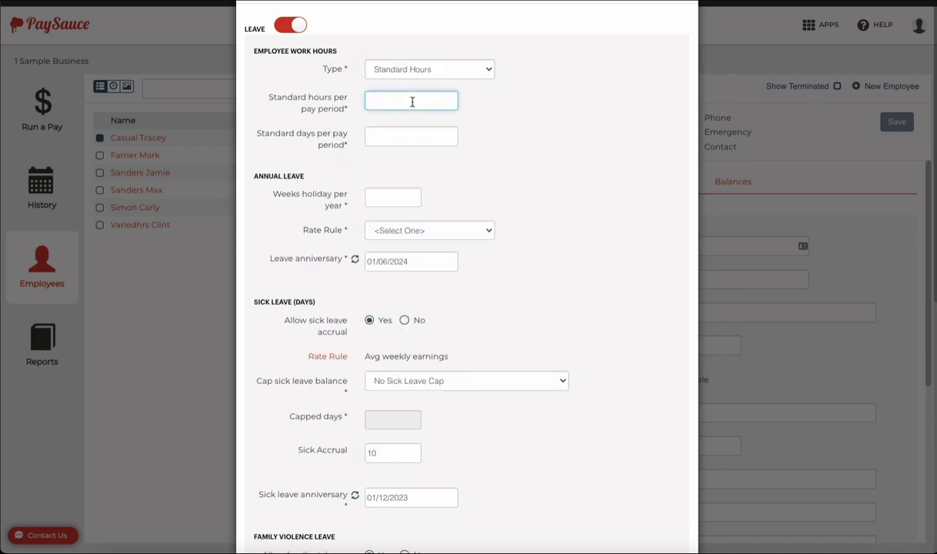
type("80")
key("Tab")
type("10")
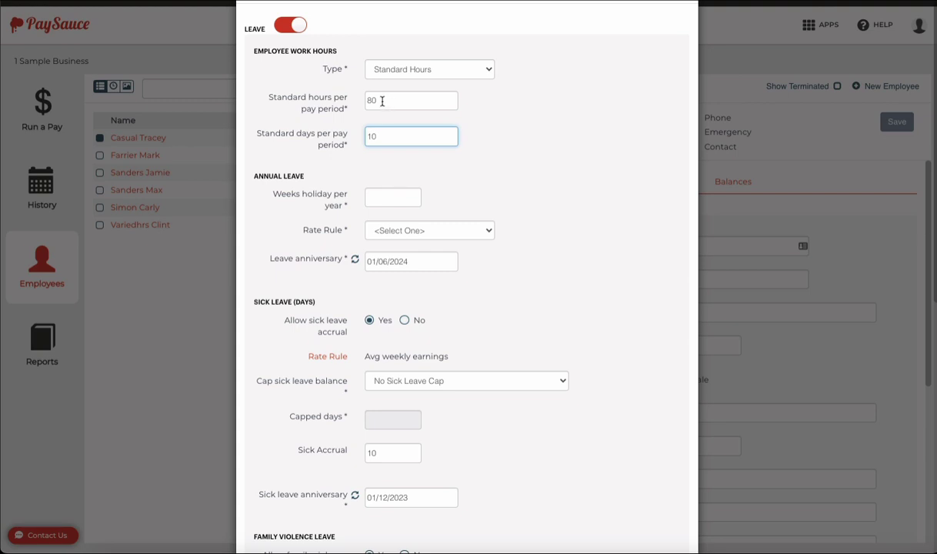
Try the Varied Hours type with 0 days paid and return the work hours type to Standard Hours.
left_click_drag(375, 100, 351, 100)
left_click(389, 131)
left_click(421, 77)
left_click(421, 56)
left_click(388, 102)
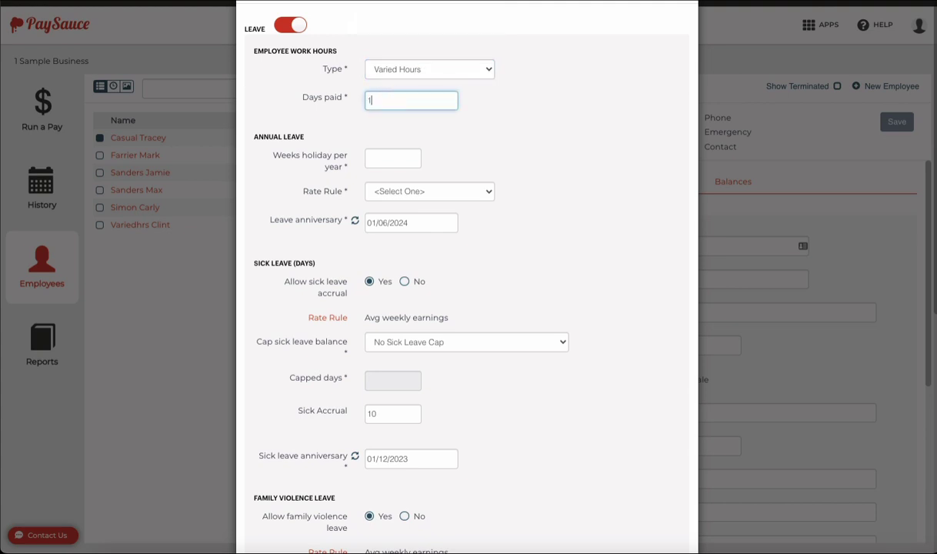
type("10")
key("BackSpace")
type("0")
left_click(420, 121)
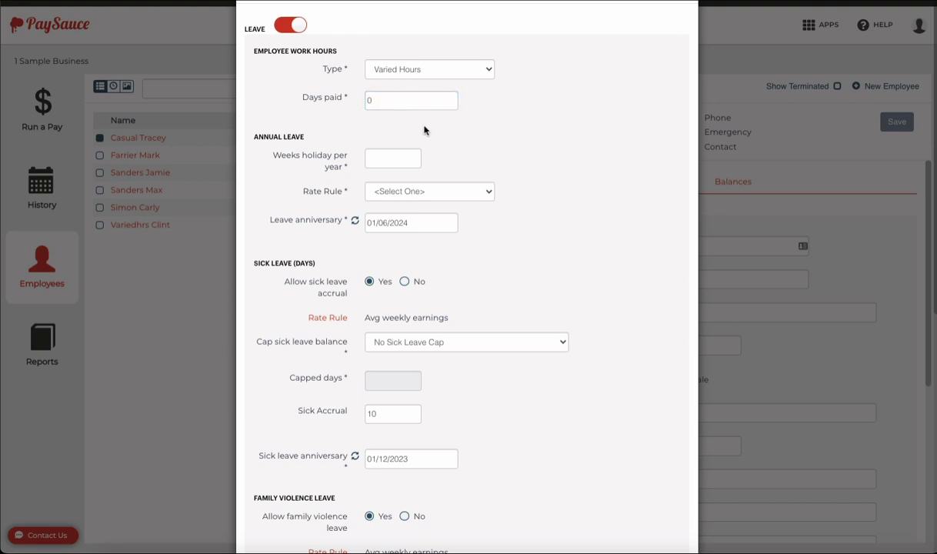
left_click(471, 74)
left_click(430, 81)
Set annual leave to 4 weeks holiday per year with the Avg weekly earnings rate rule.
left_click(390, 157)
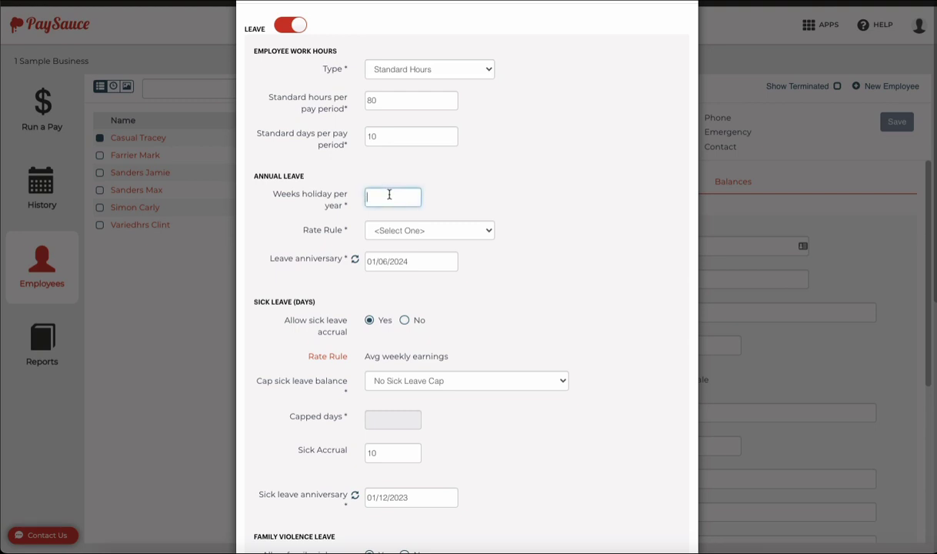
type("4")
left_click(453, 198)
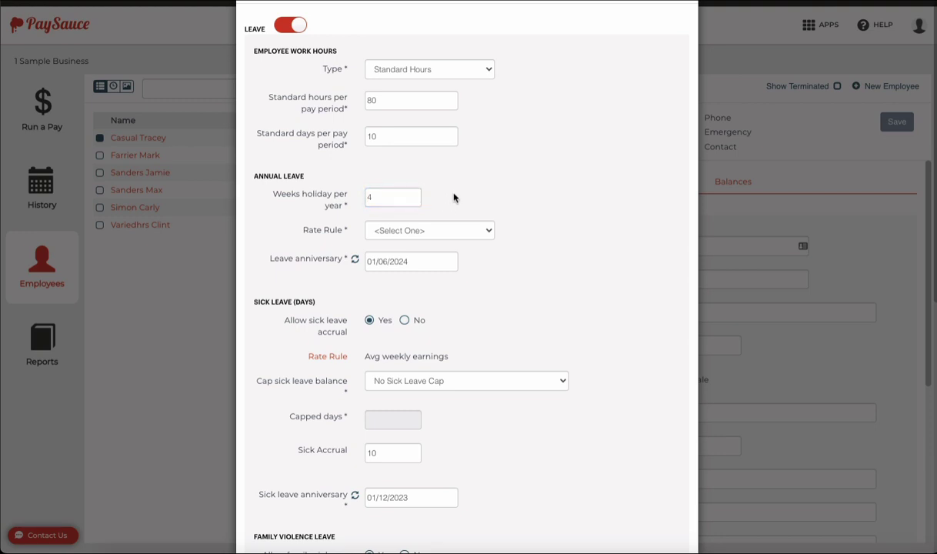
left_click(478, 233)
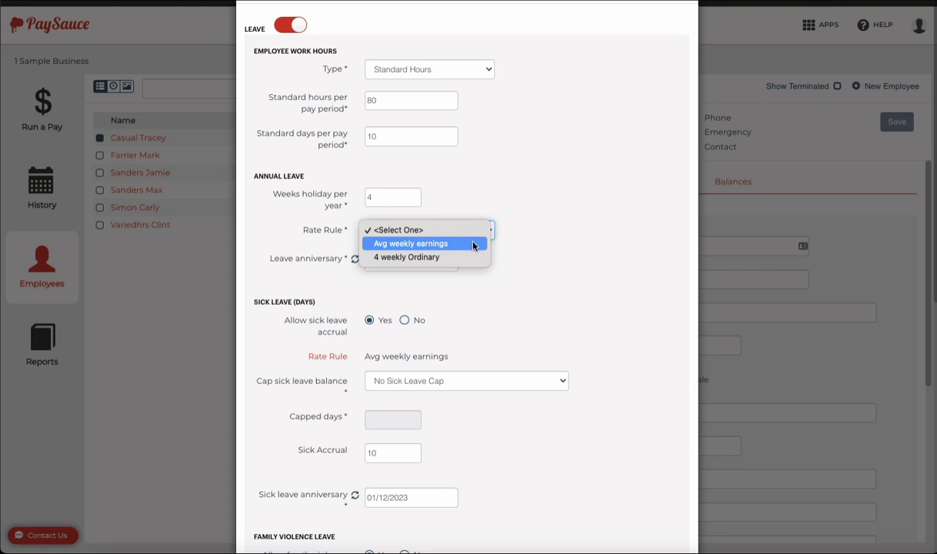
left_click(409, 244)
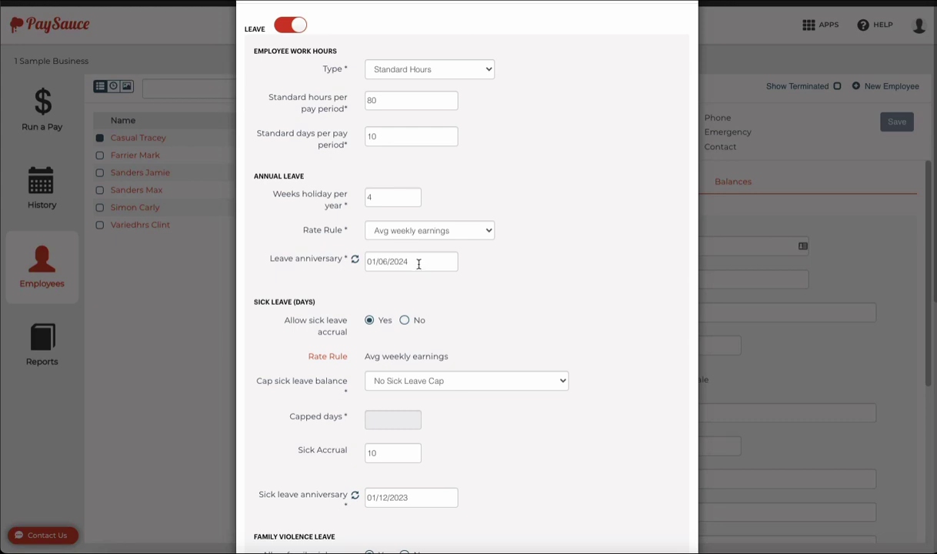
Try a leave anniversary of 23/12/2023 and reset the leave anniversary date.
left_click(418, 261)
left_click_drag(419, 261, 358, 266)
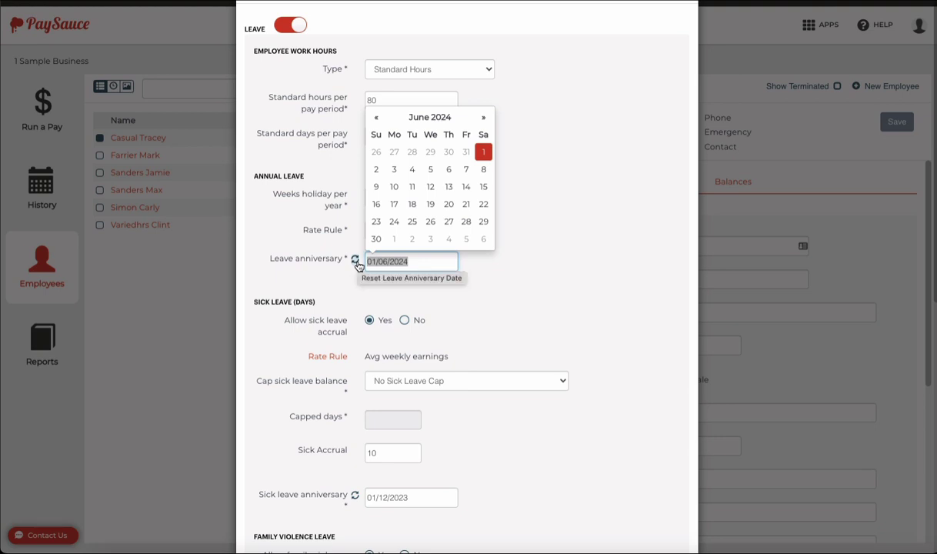
type("23/12/")
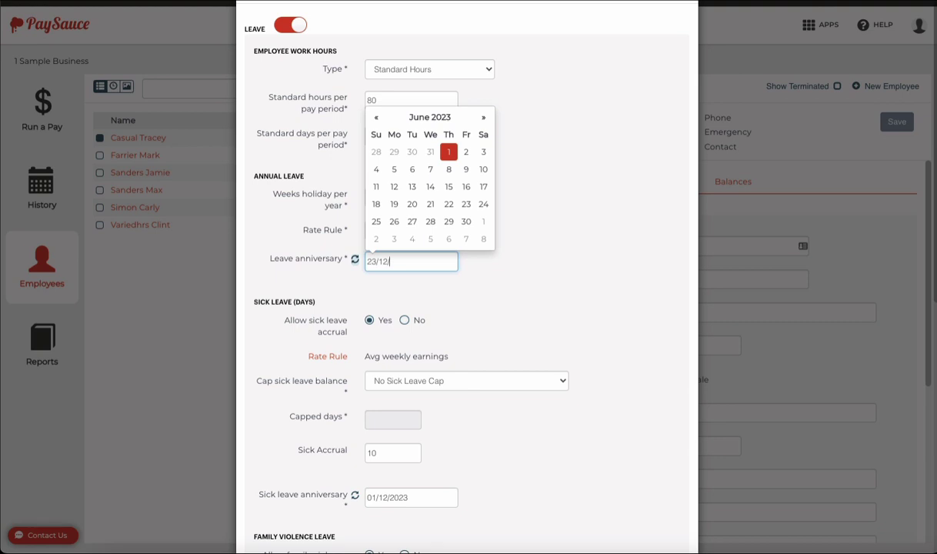
type("2023")
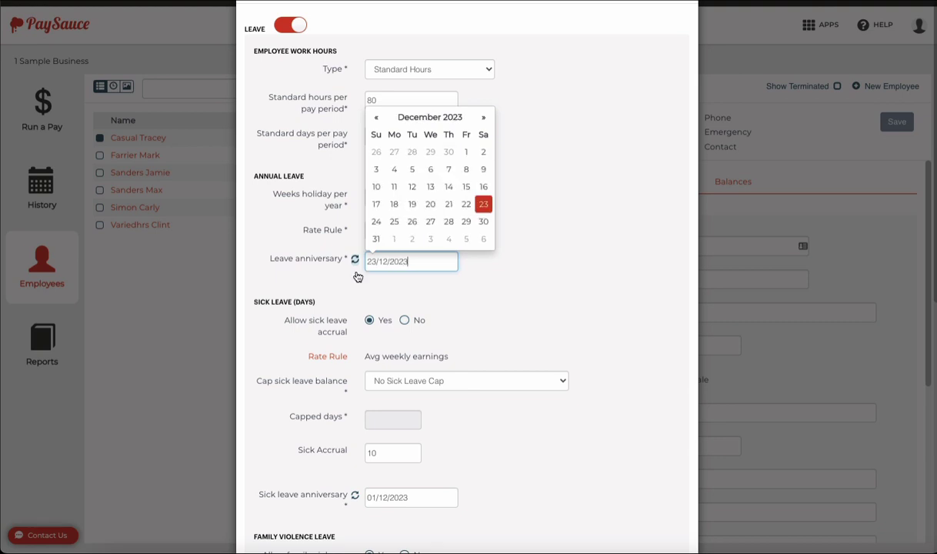
left_click(401, 291)
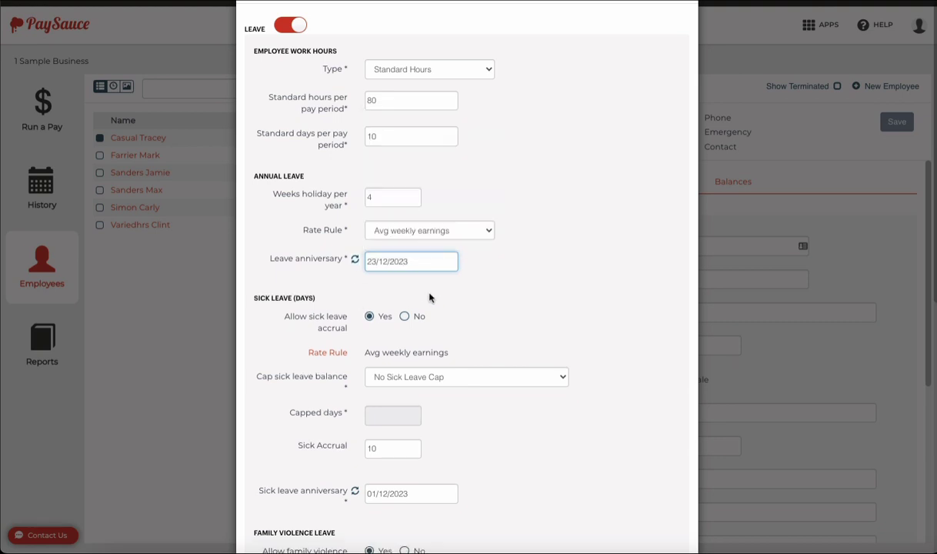
left_click(355, 260)
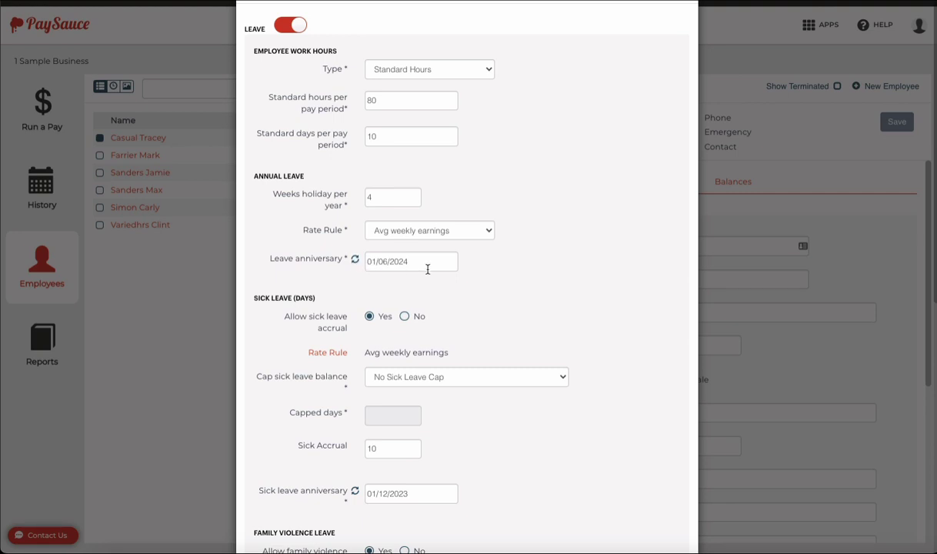
Accept the default sick, family violence, other leave and current rate settings and continue to the tagsets.
scroll(443, 320, "down", 3)
scroll(443, 322, "down", 5)
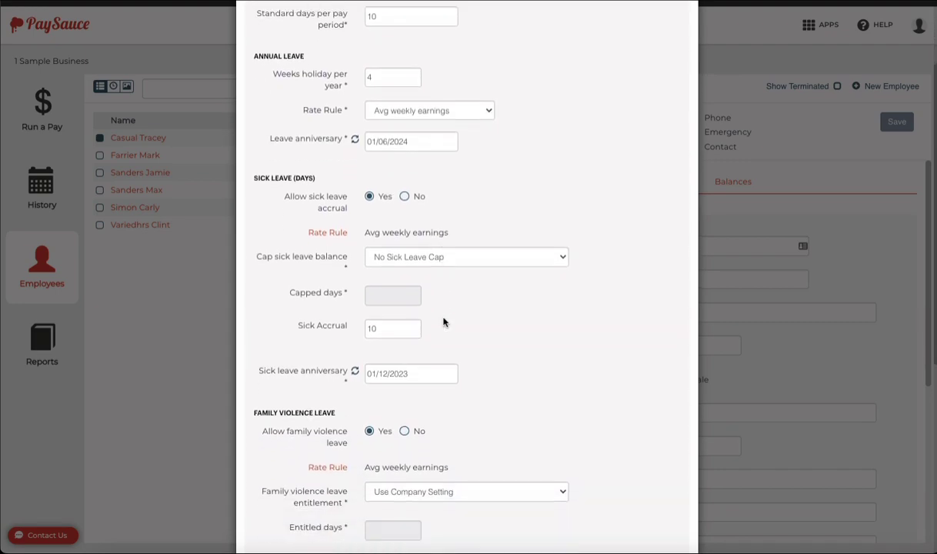
scroll(443, 321, "down", 3)
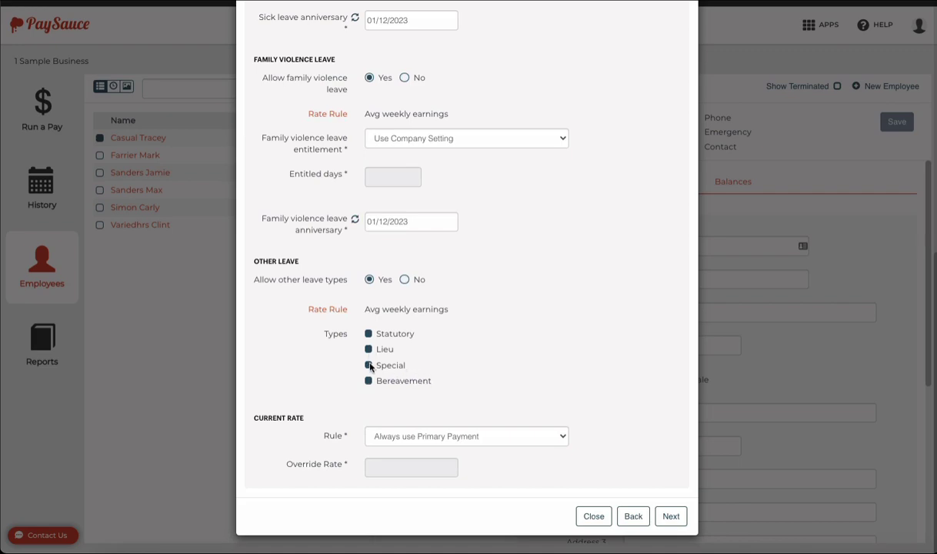
left_click(670, 518)
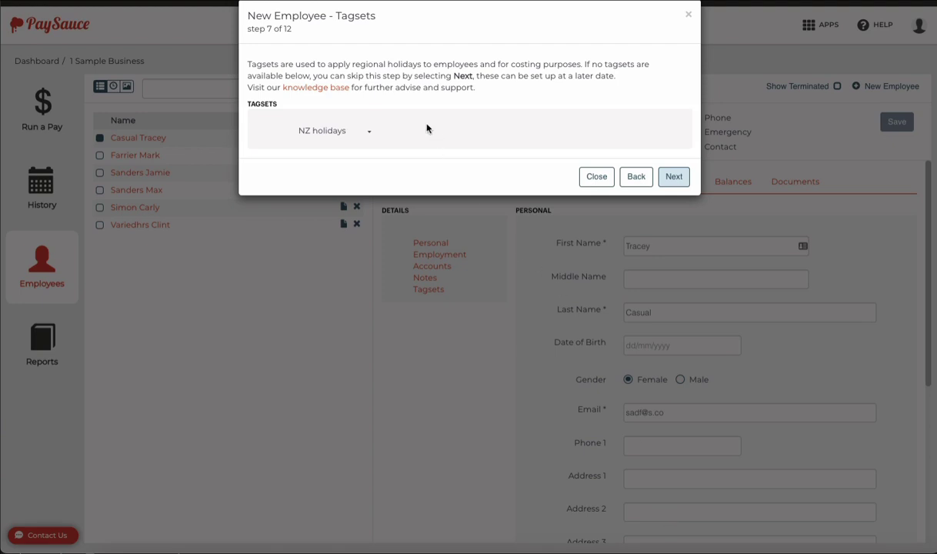
Assign the Wellington tag to the employee under the NZ holidays tagset.
left_click(369, 134)
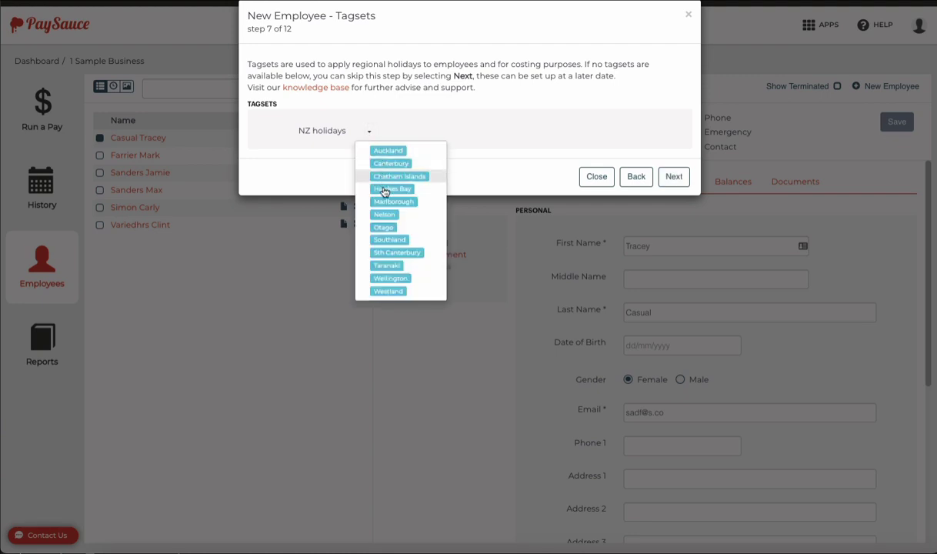
left_click(393, 279)
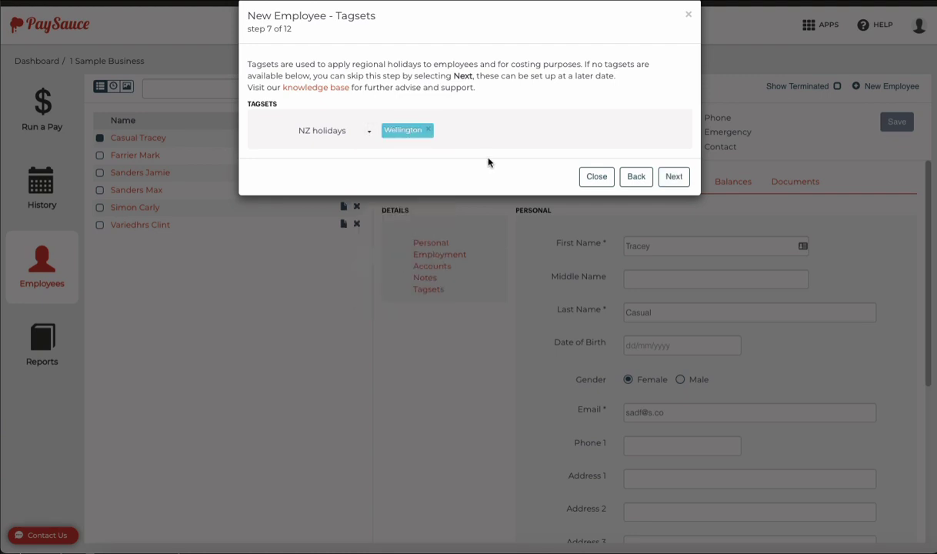
Create a new employee payment with the Hourly rule and Regular frequency, and enable Reduce by Leave Taken.
left_click(673, 175)
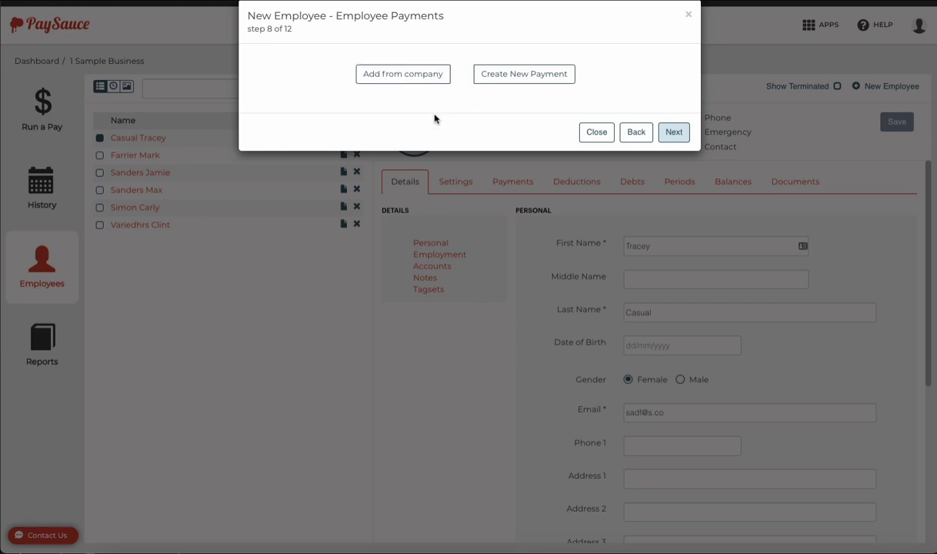
left_click(514, 80)
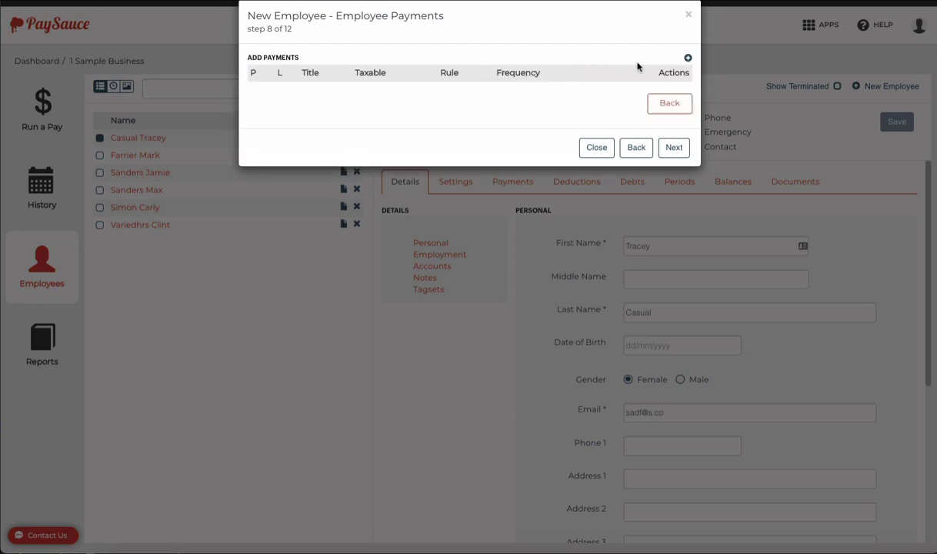
left_click(688, 59)
left_click(452, 121)
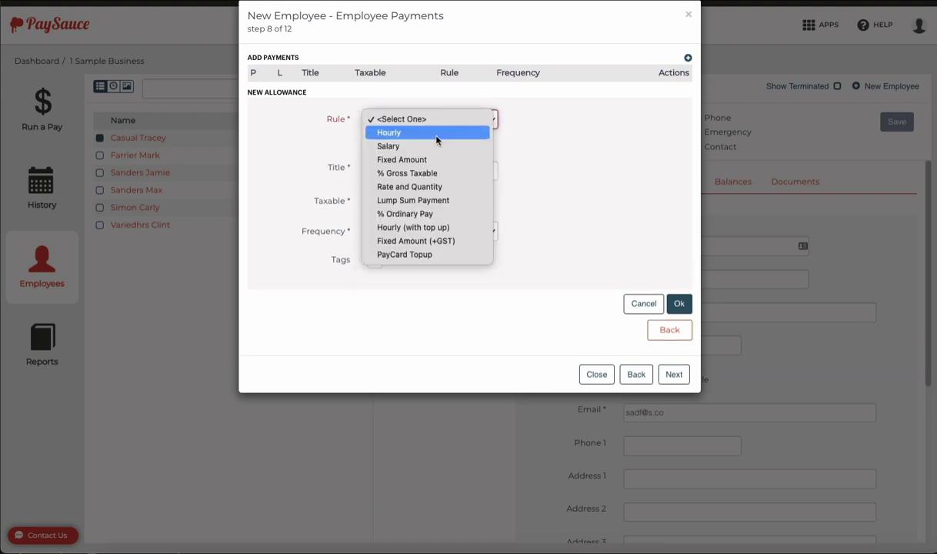
left_click(435, 133)
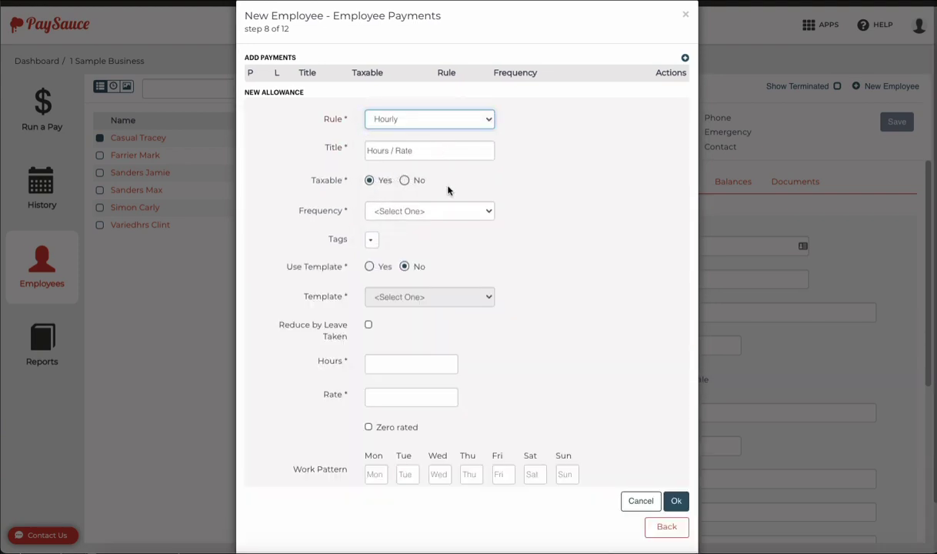
left_click(399, 213)
left_click(396, 224)
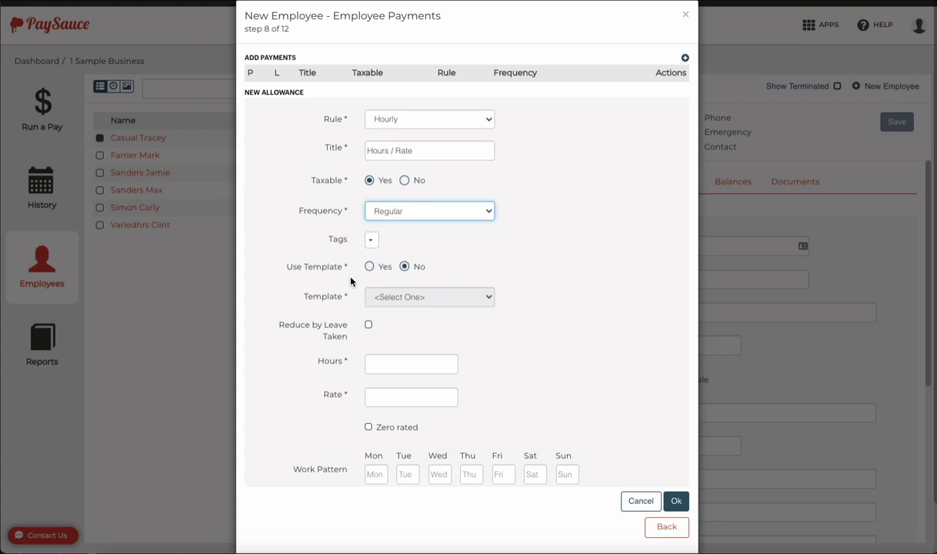
left_click(368, 326)
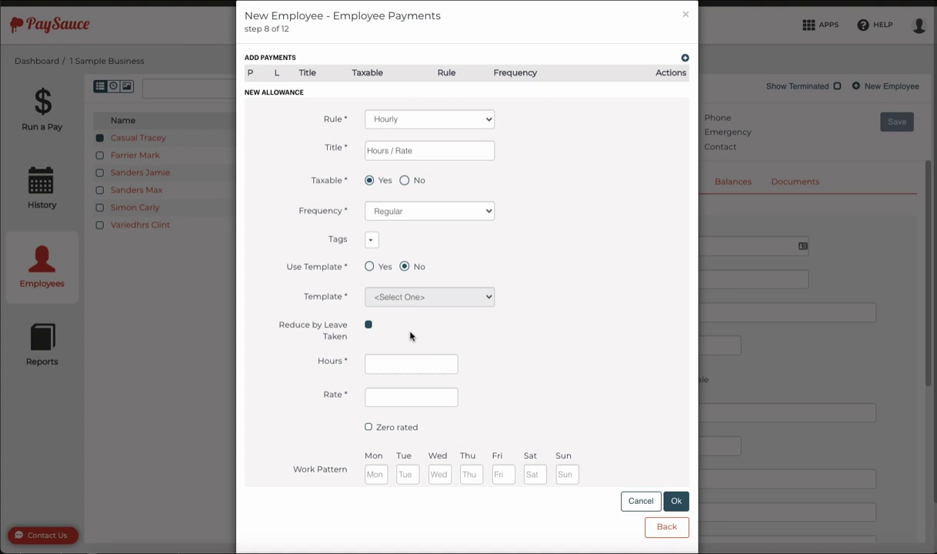
Set the hourly payment to 80 hours at a rate of 30.
left_click(378, 363)
type("80")
left_click(390, 398)
type("30")
left_click(497, 439)
Enter a work pattern of 8 hours for each day from Monday to Friday and save the hourly payment.
left_click(374, 476)
type("8")
key("Tab")
type("8")
key("Tab")
type("8")
key("Tab")
type("8")
key("Tab")
type("8")
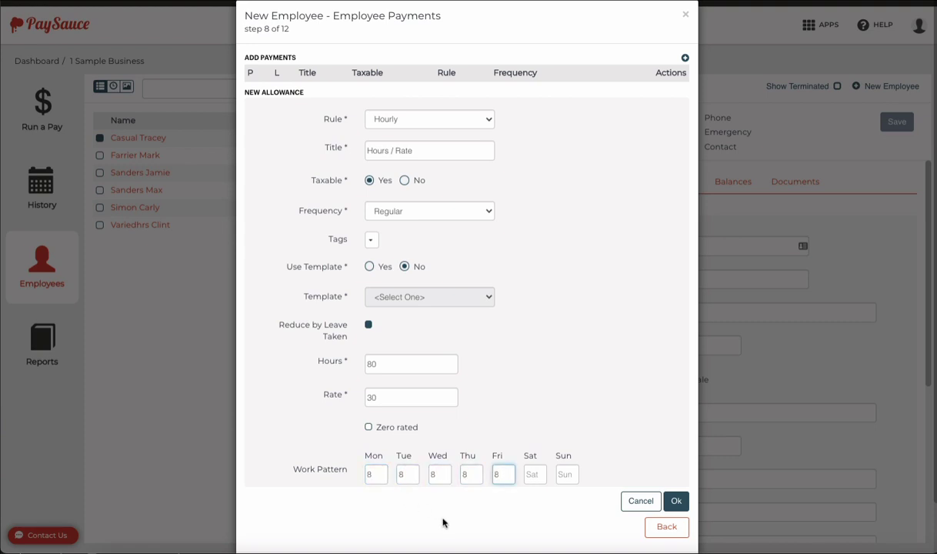
left_click(674, 501)
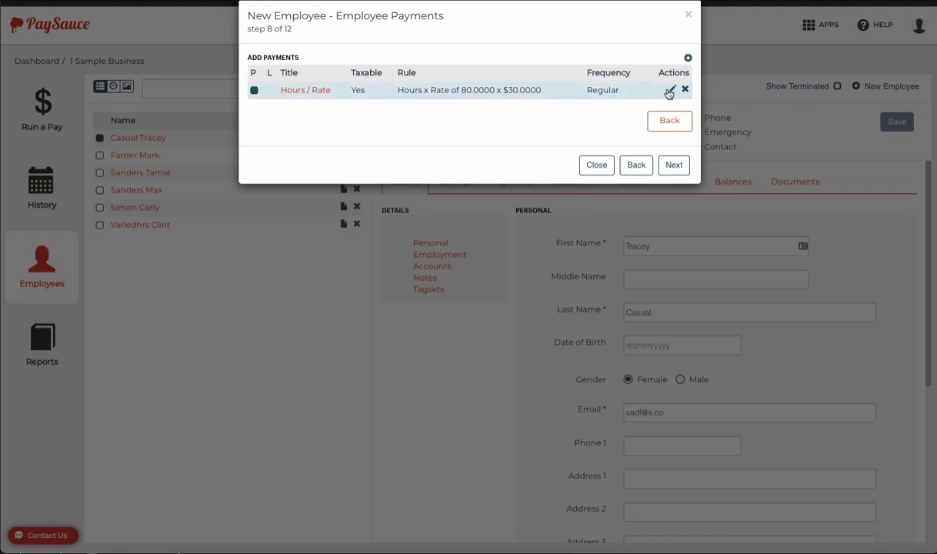
Keep payslips sent to the employee, leave child support switched off, and continue to the employee deductions.
left_click(673, 166)
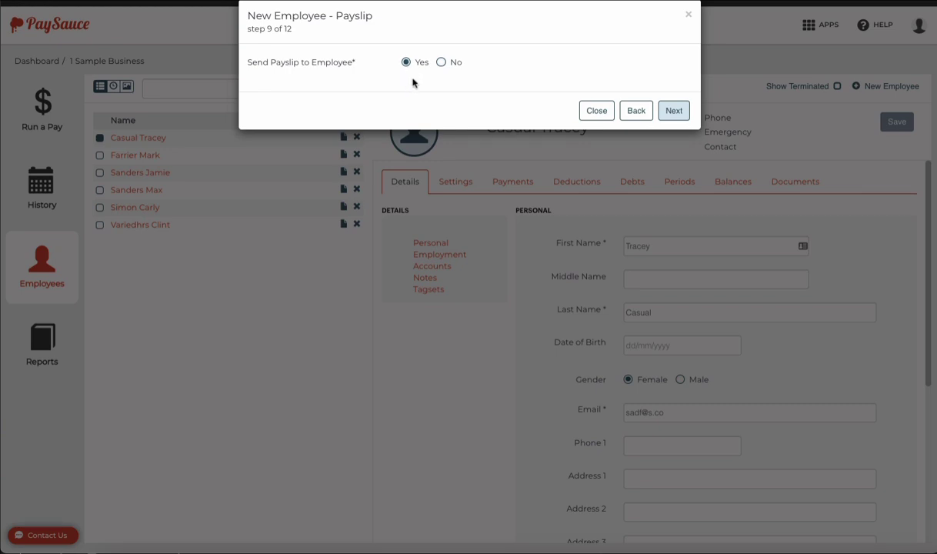
left_click(675, 112)
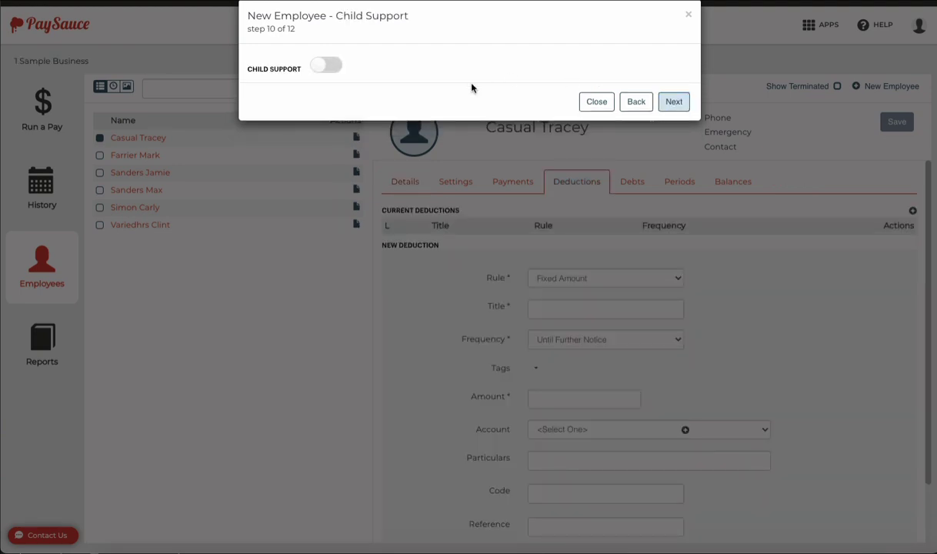
left_click(320, 67)
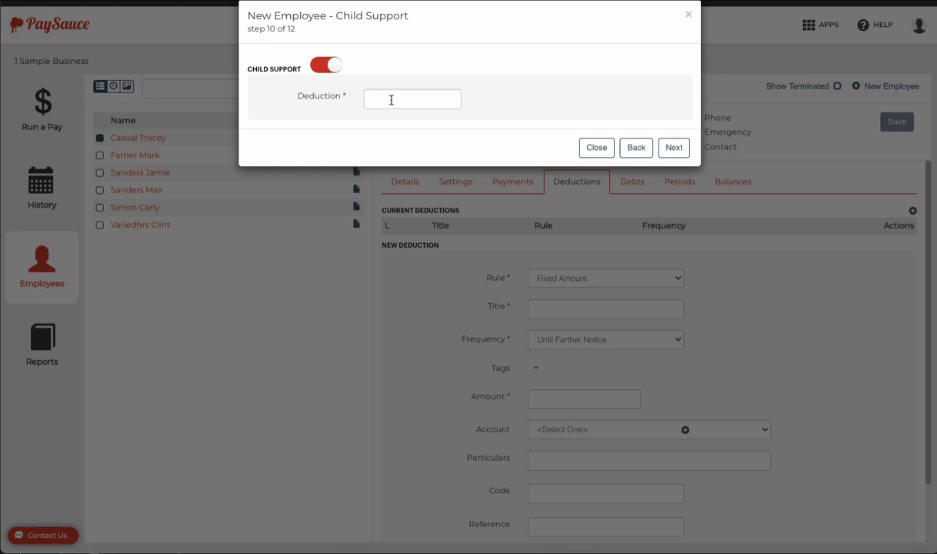
left_click(317, 68)
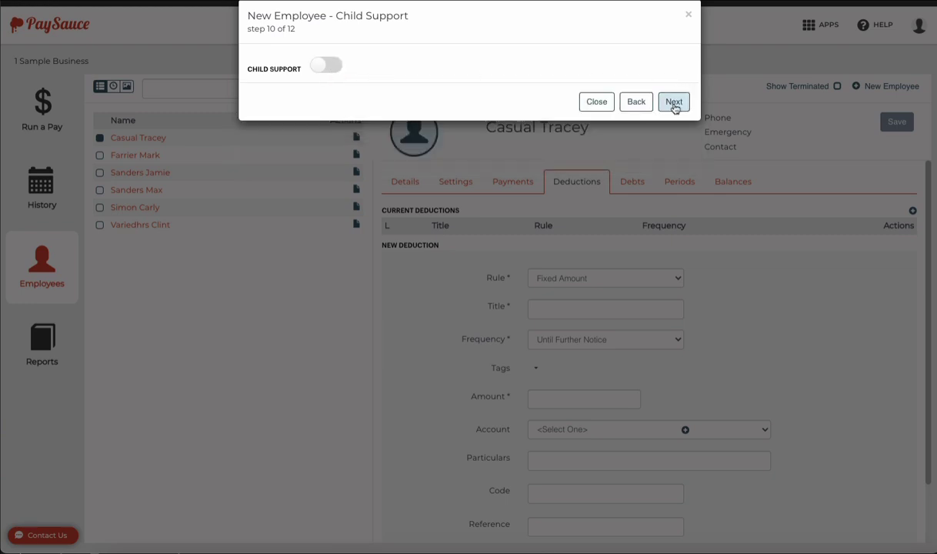
left_click(673, 102)
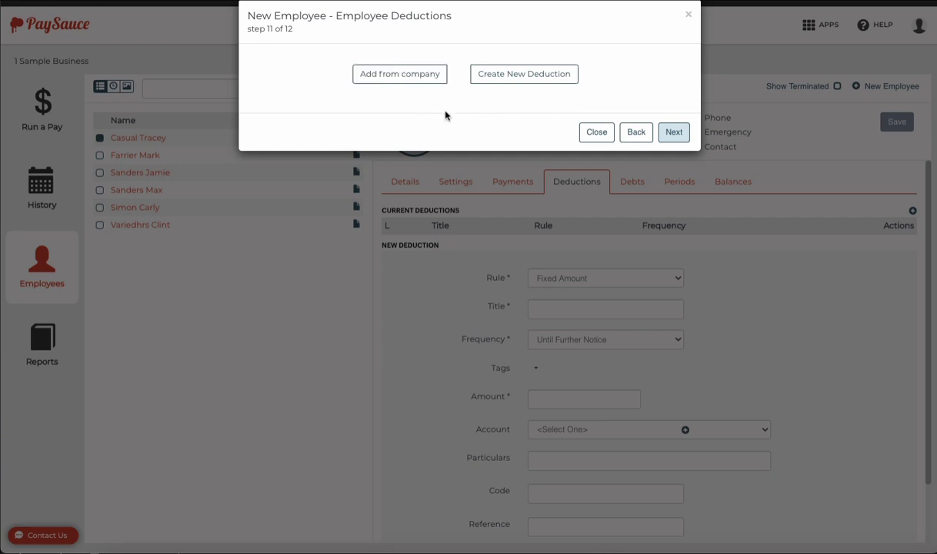
Create a new deduction titled Rent with the Fixed Amount rule and Until Further Notice frequency.
left_click(517, 77)
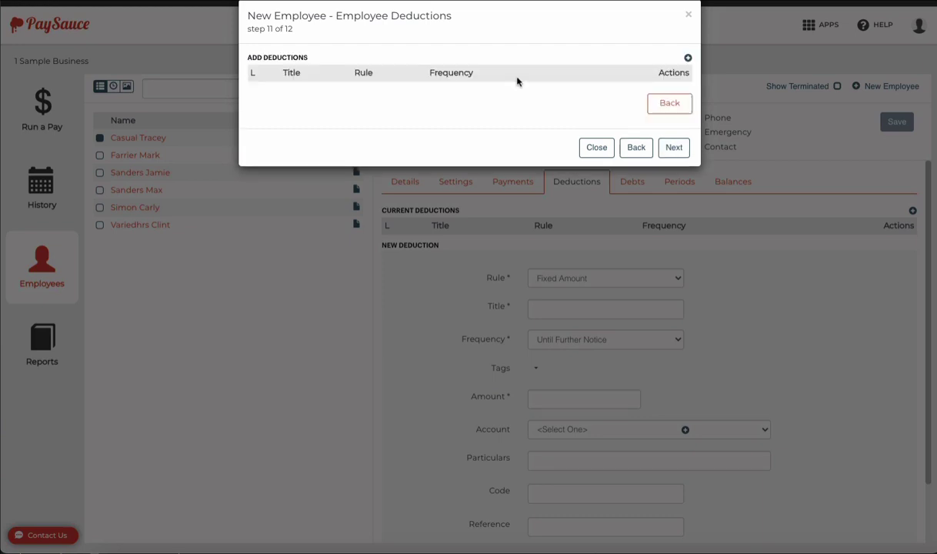
left_click(688, 58)
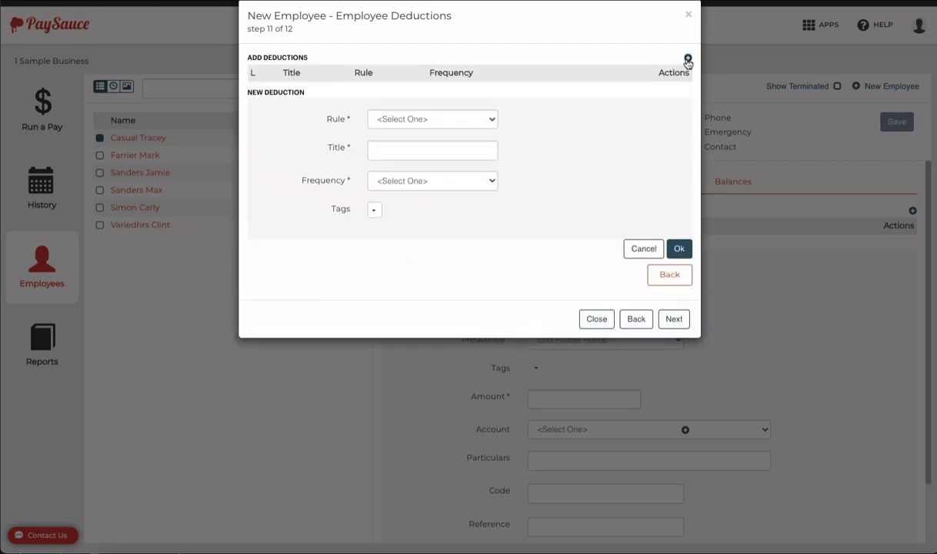
left_click(455, 121)
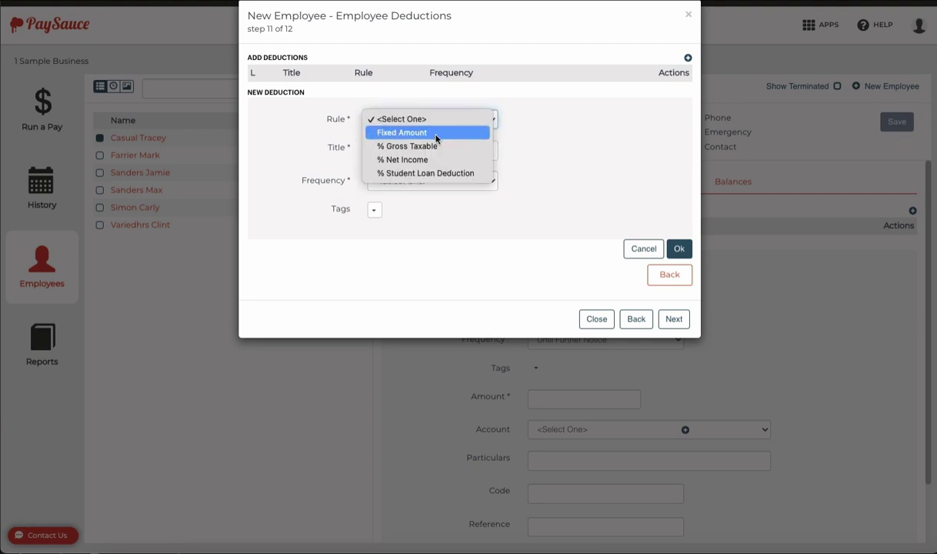
left_click(435, 134)
left_click(414, 153)
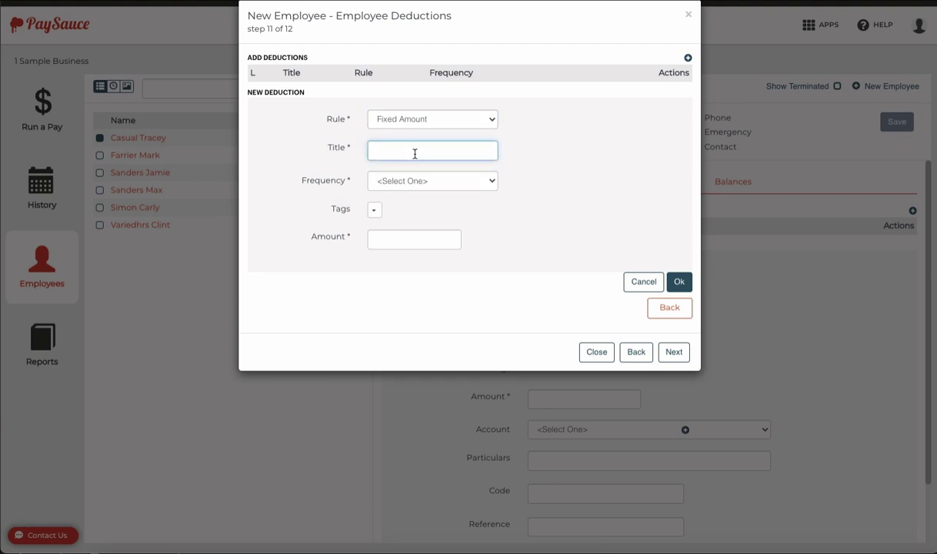
type("Rent")
left_click(440, 183)
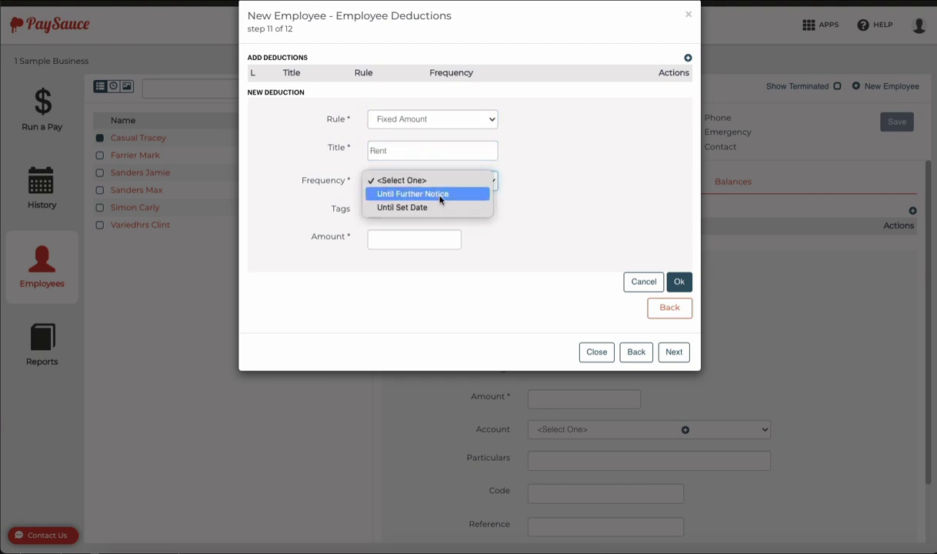
left_click(440, 198)
Set the Rent deduction amount to 400, leave its account unselected, and save the deduction.
left_click(397, 239)
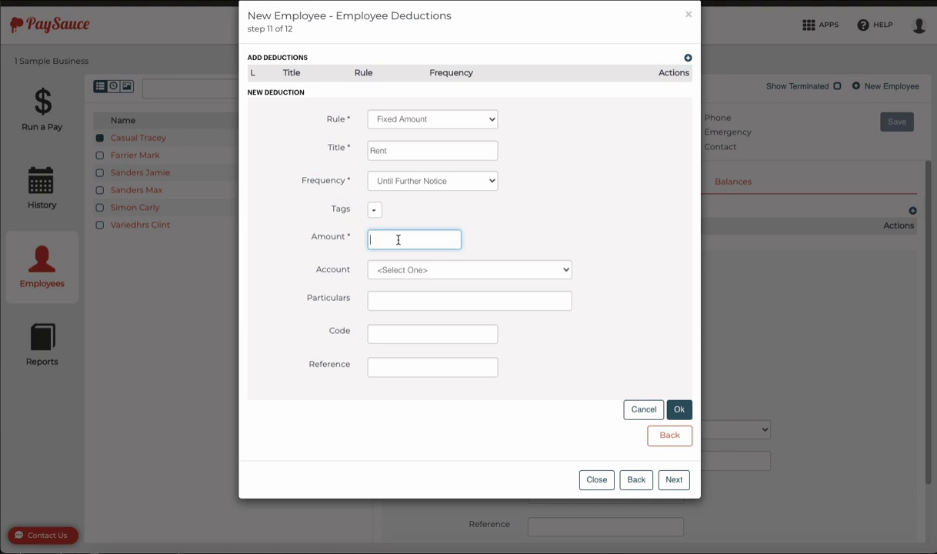
type("400")
left_click(504, 219)
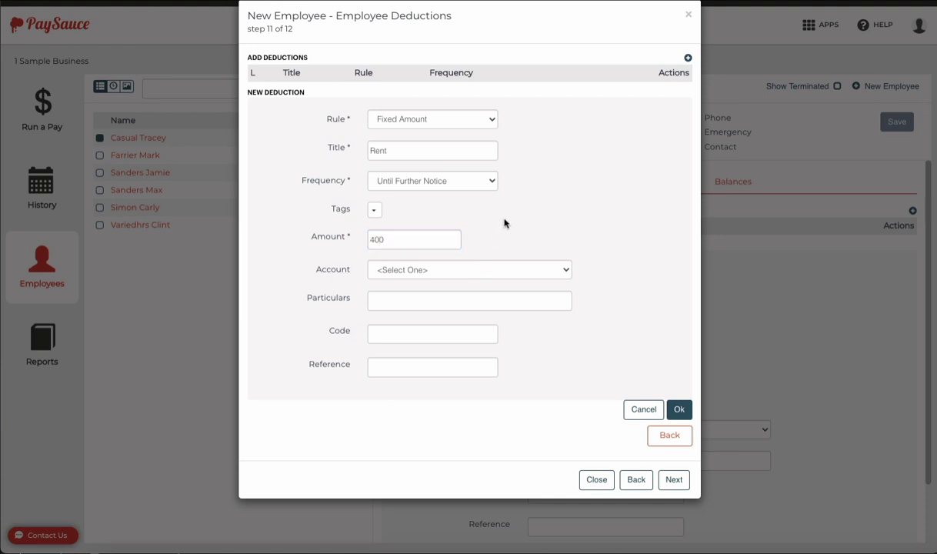
left_click(536, 272)
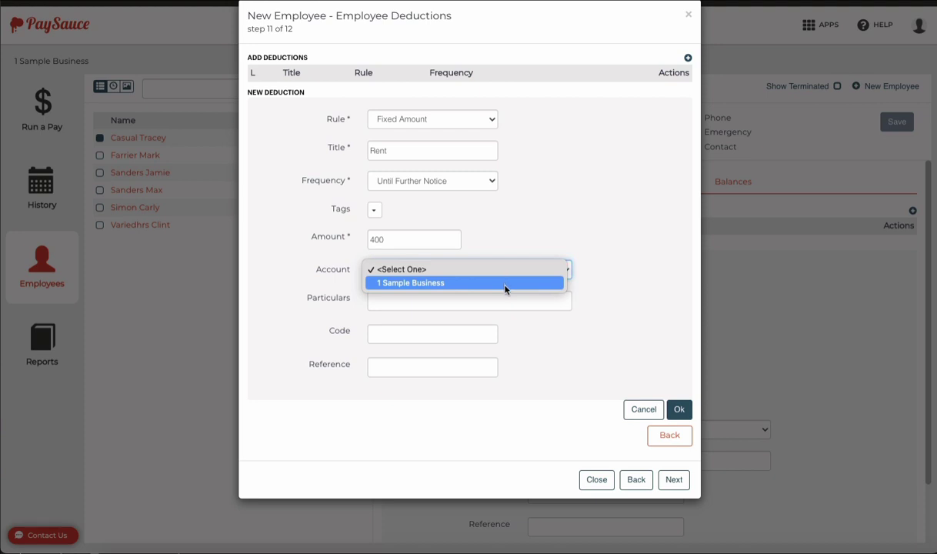
left_click(502, 227)
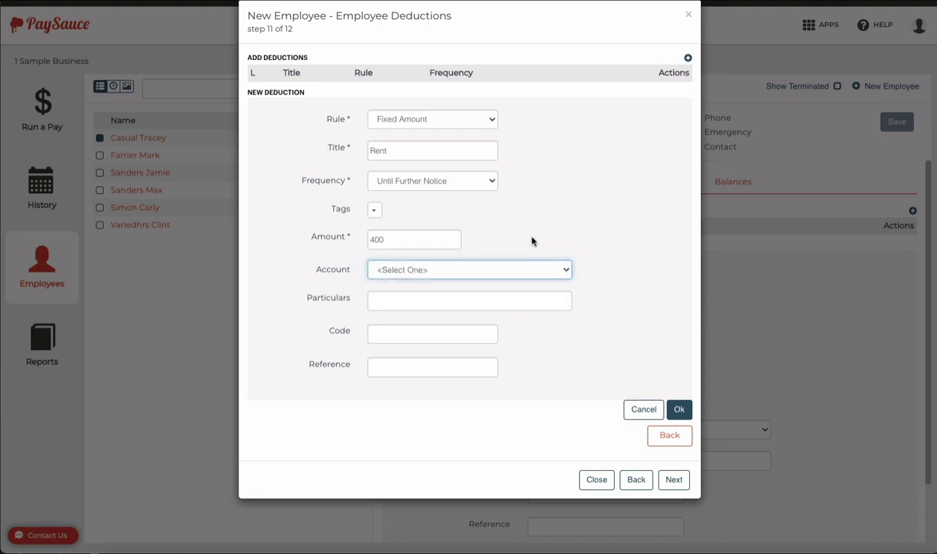
left_click(679, 409)
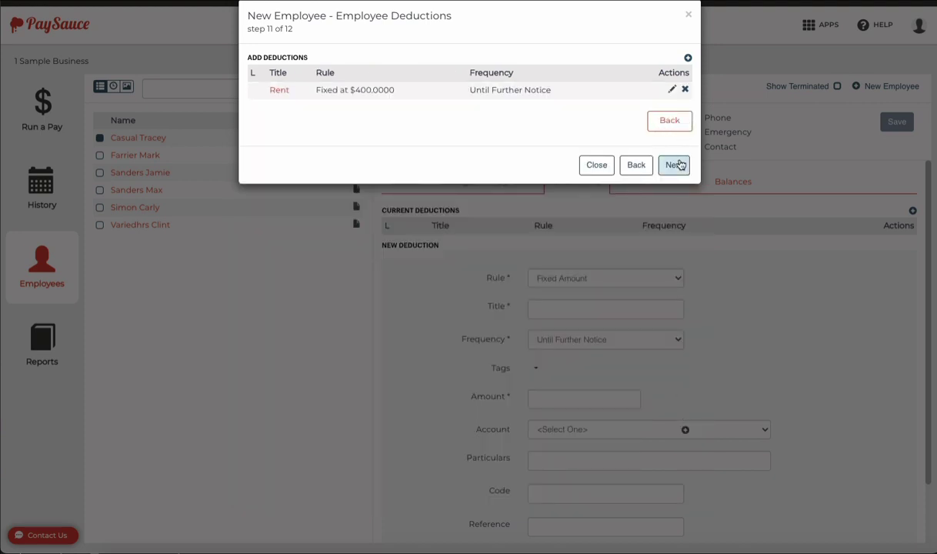
Keep the employee's mobile app invite set to Yes and finish the new employee setup.
left_click(677, 166)
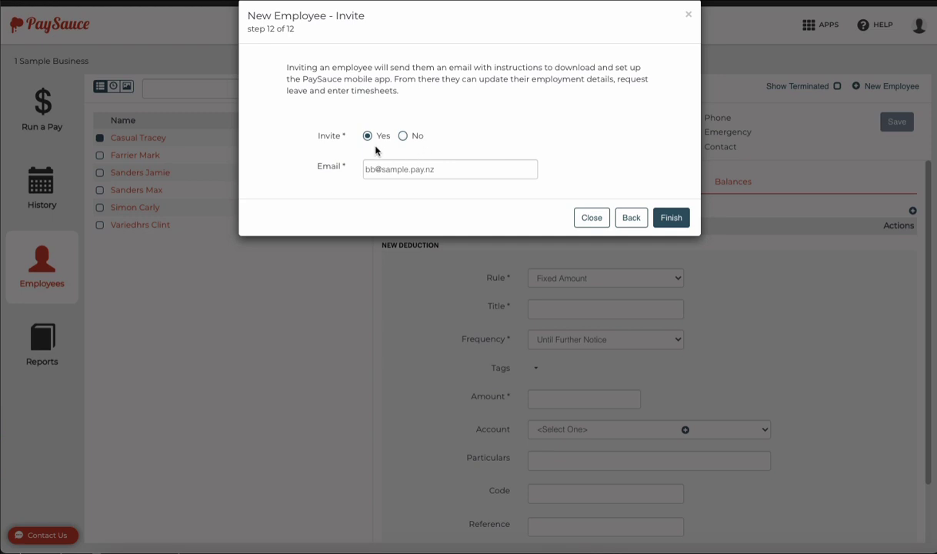
left_click(671, 220)
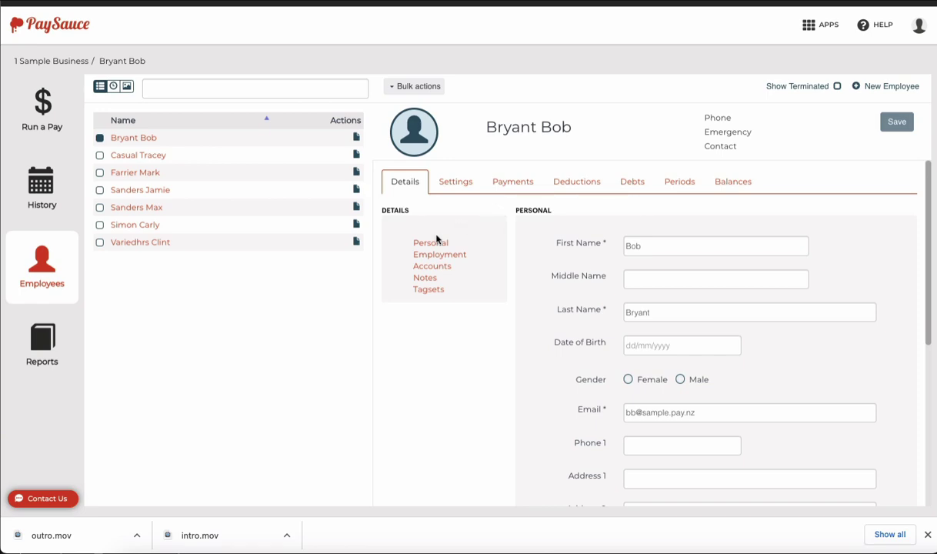
Add the new employee to the selected employees of pay period 01/05 - 14/05/23 and save the period.
left_click(57, 116)
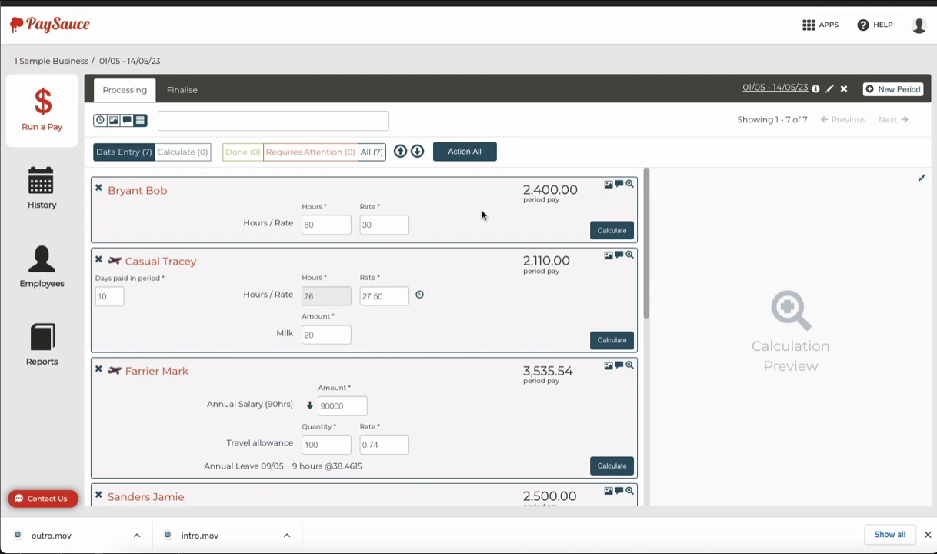
left_click(828, 92)
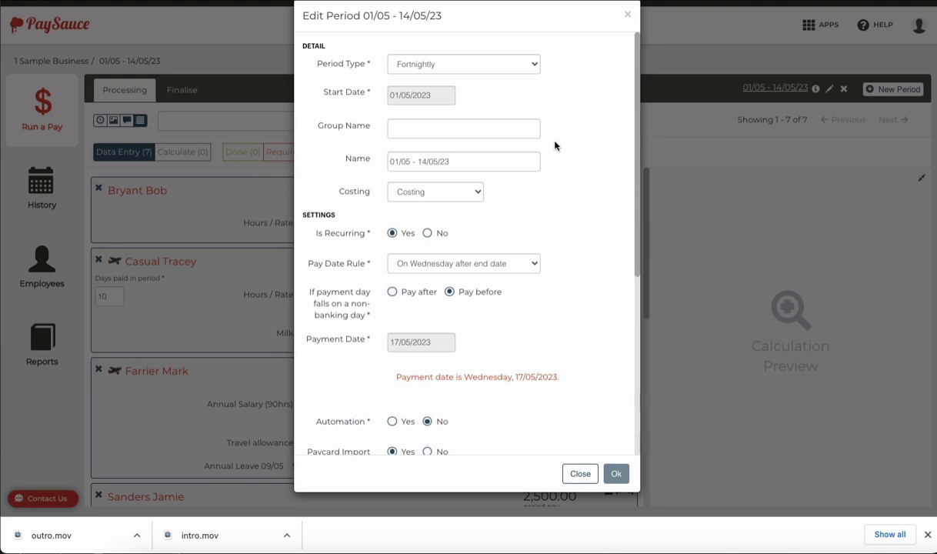
scroll(554, 146, "down", 5)
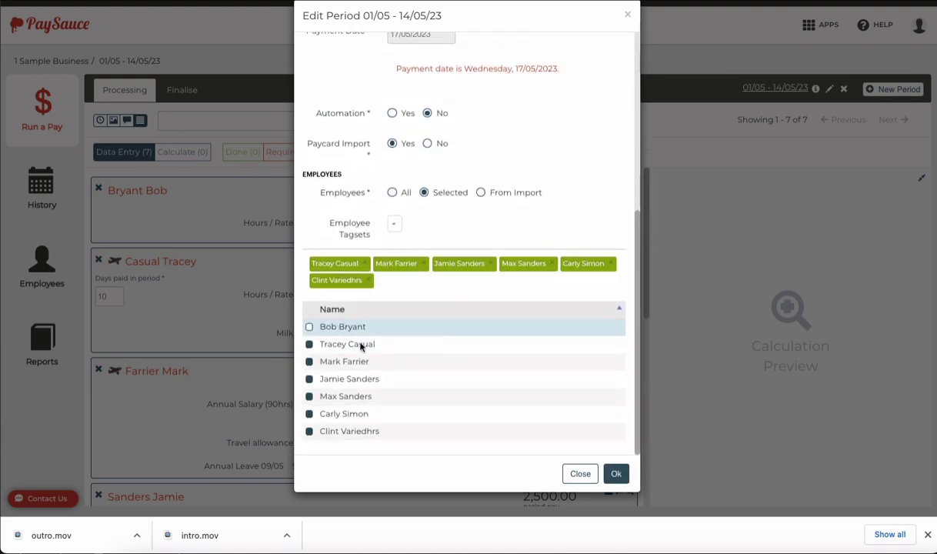
left_click(309, 327)
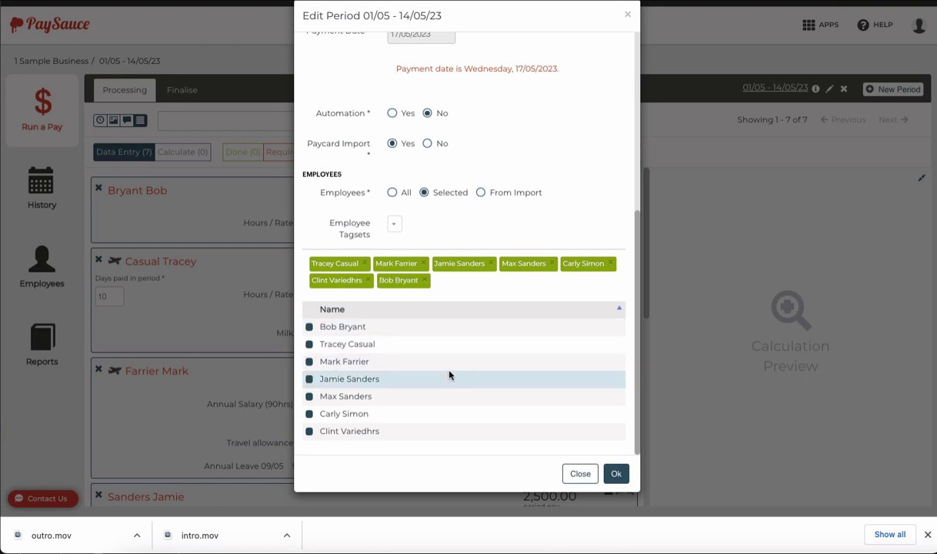
left_click(614, 473)
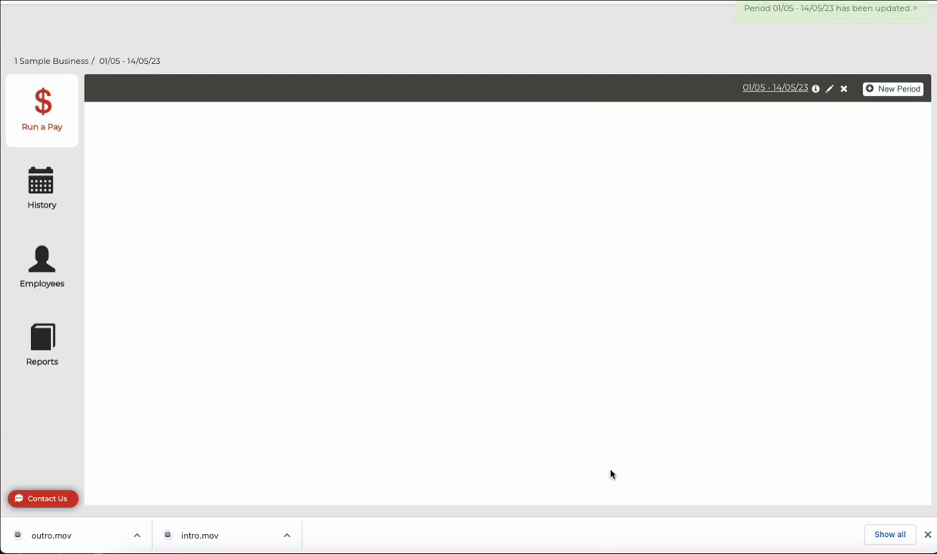